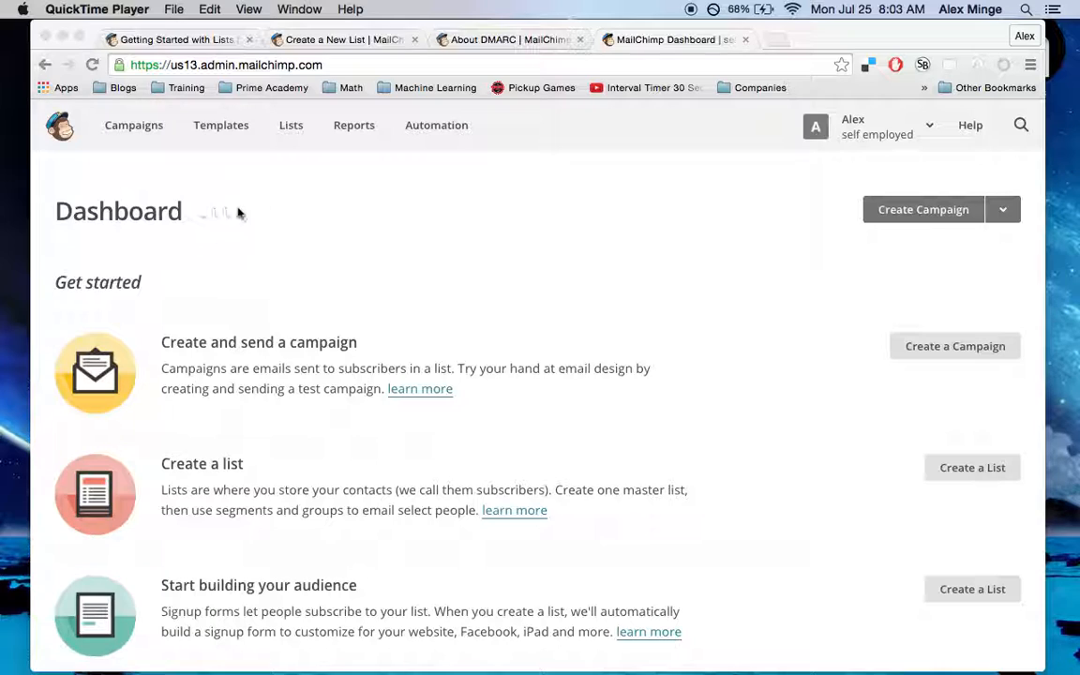
# Go to MailChimp's Lists page, which shows the account has no lists yet
pyautogui.click(289, 128)
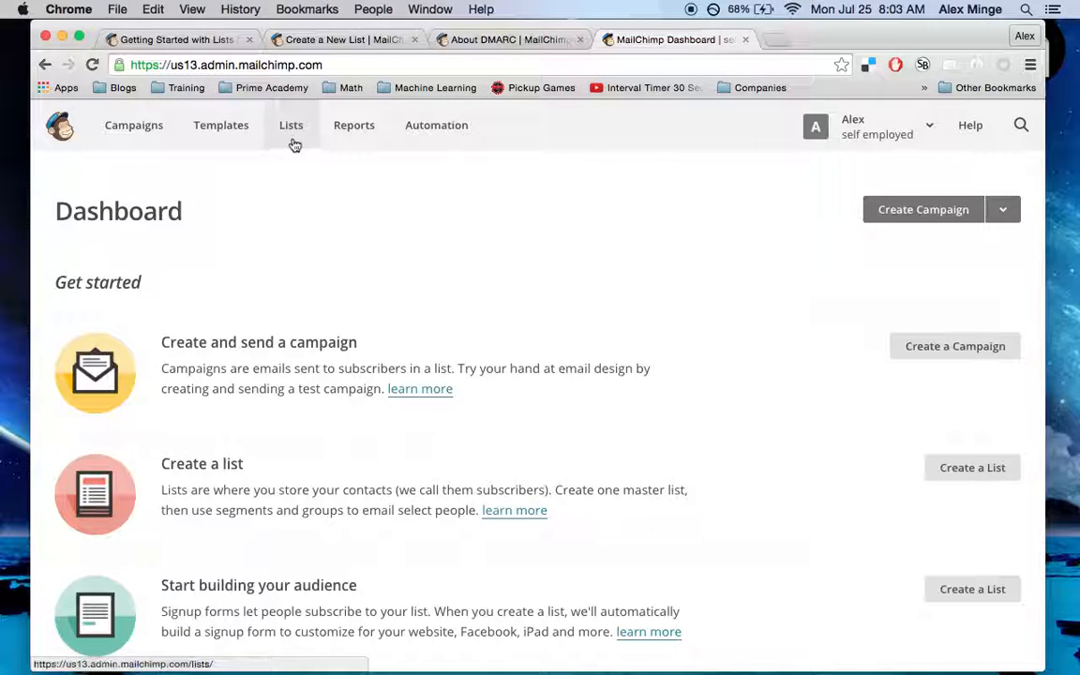
pyautogui.click(293, 131)
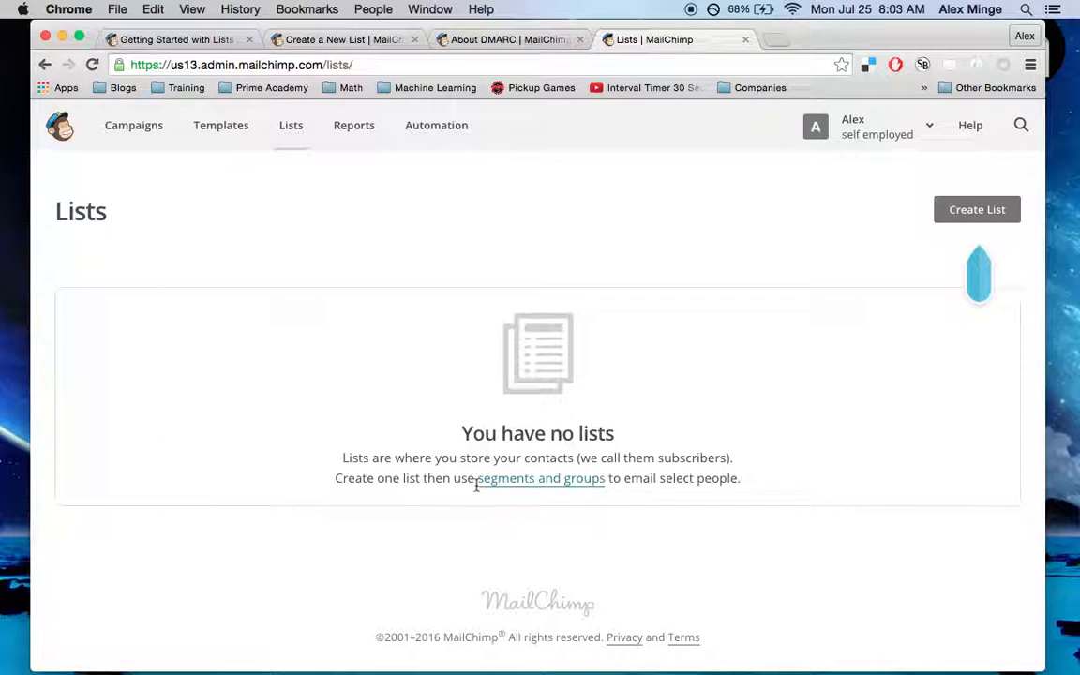
# Create a new list named 'Alex's Amazing Articles' using the name autofill suggestion
pyautogui.click(990, 213)
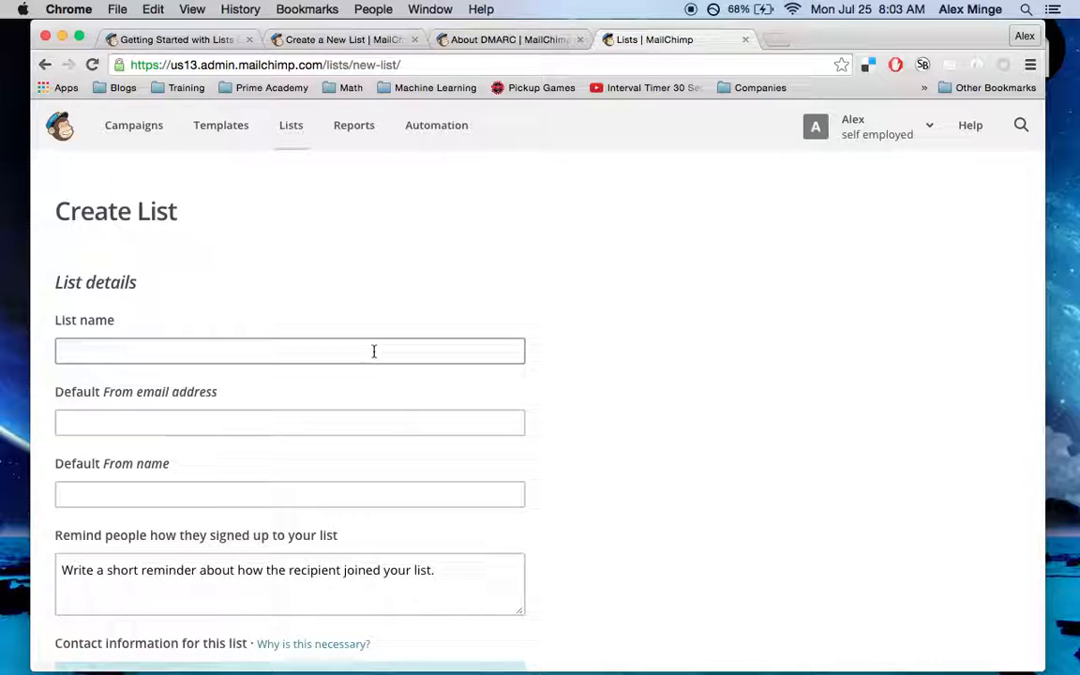
pyautogui.click(373, 351)
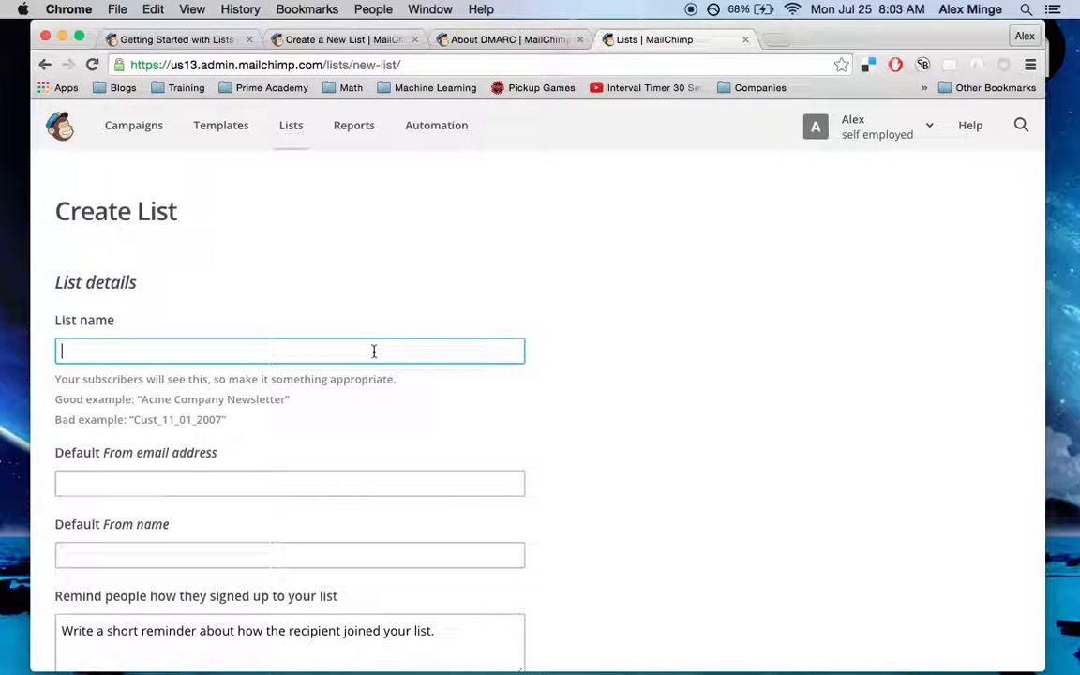
pyautogui.write('A')
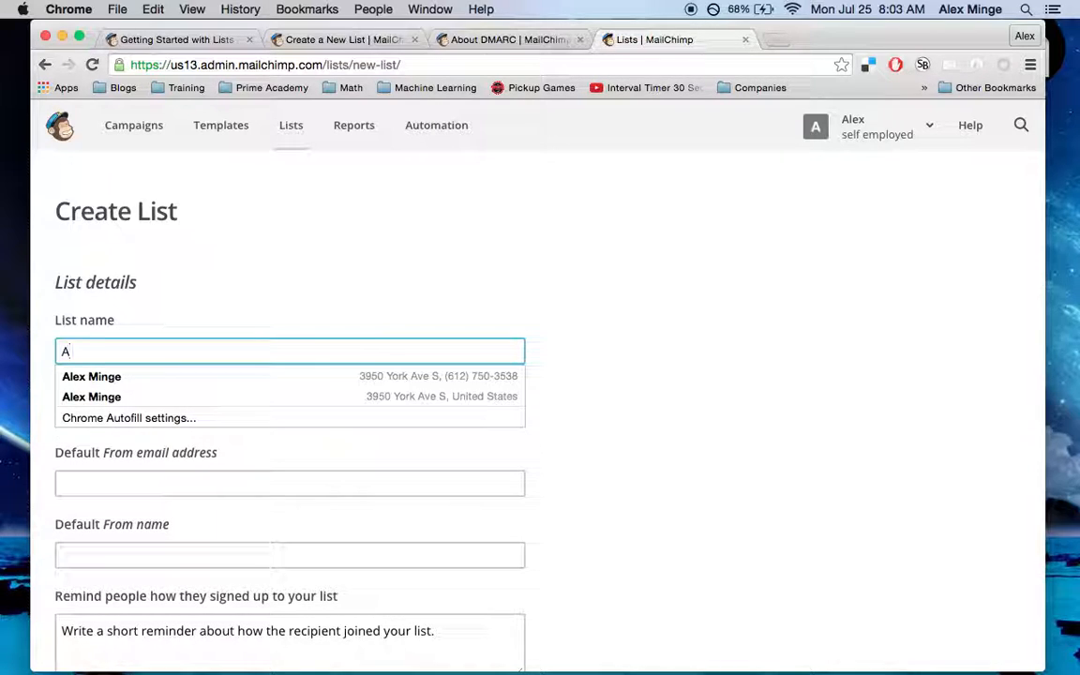
pyautogui.write("lex's A")
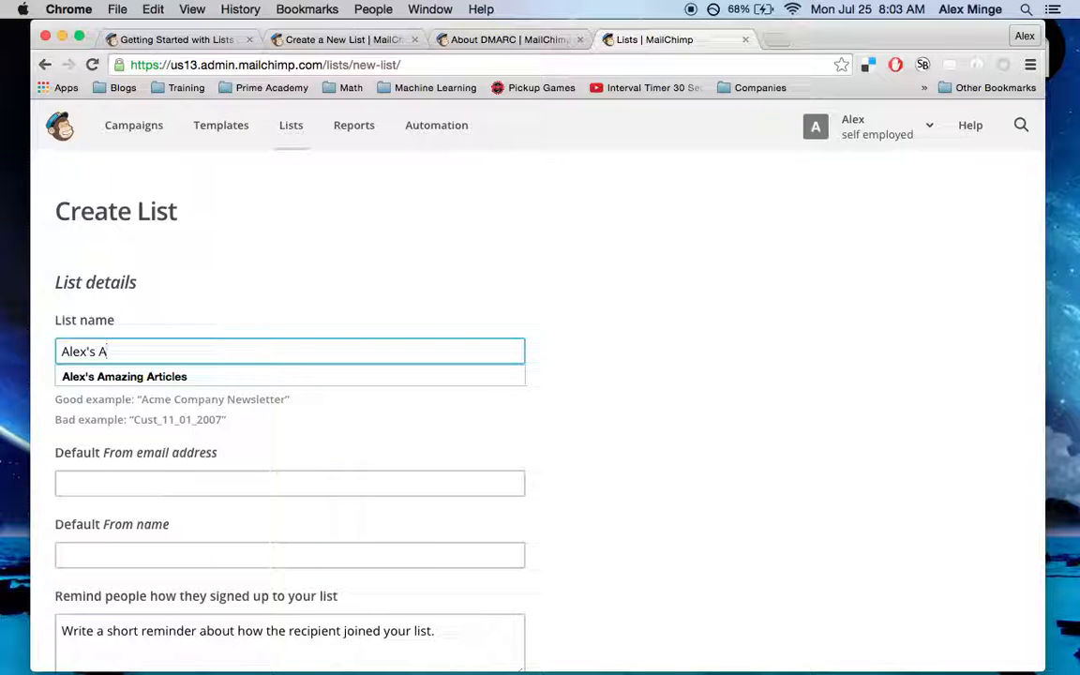
pyautogui.press('Down')
pyautogui.press('Tab')
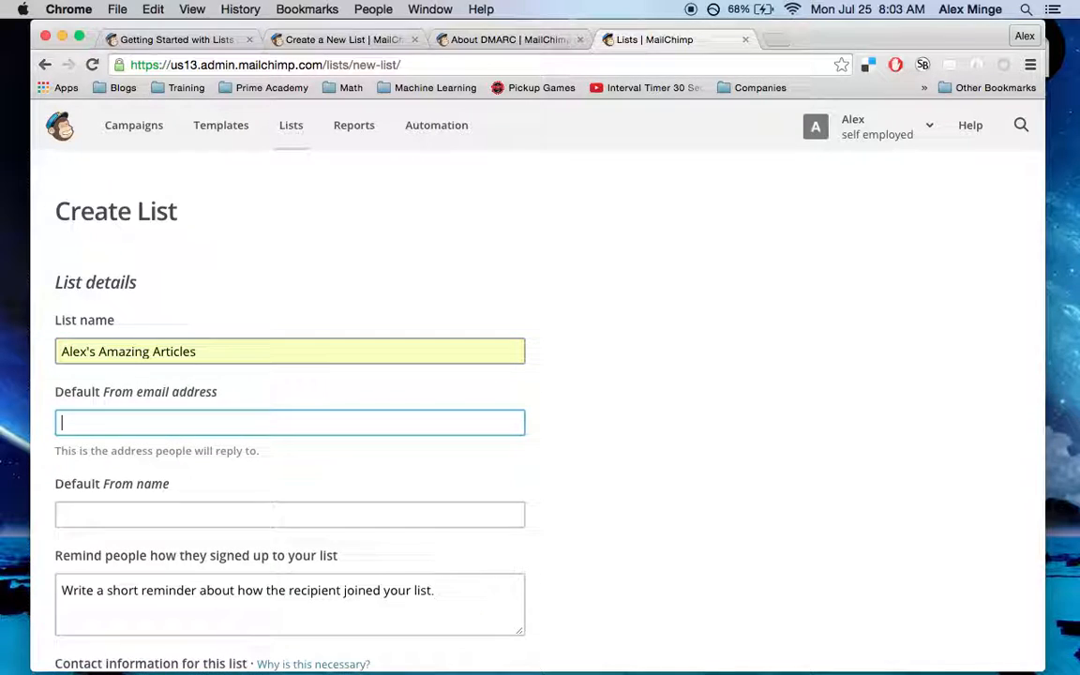
# Fill in the sender's Gmail address and sender name, then open the Gmail risk explanation
pyautogui.write('am')
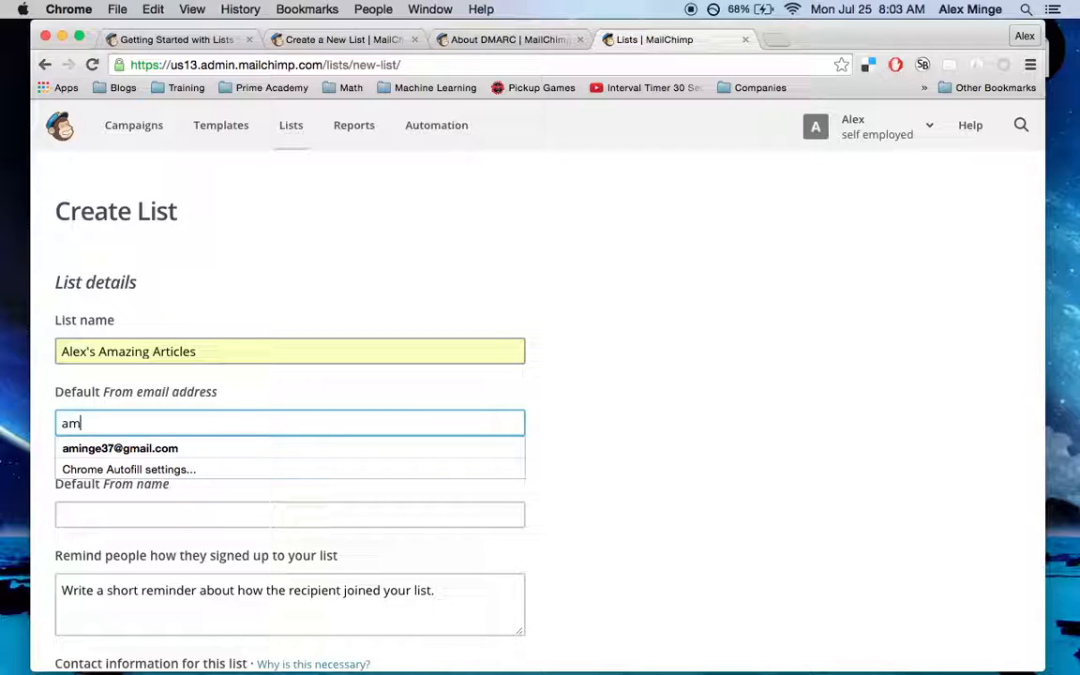
pyautogui.press('Down')
pyautogui.click(825, 403)
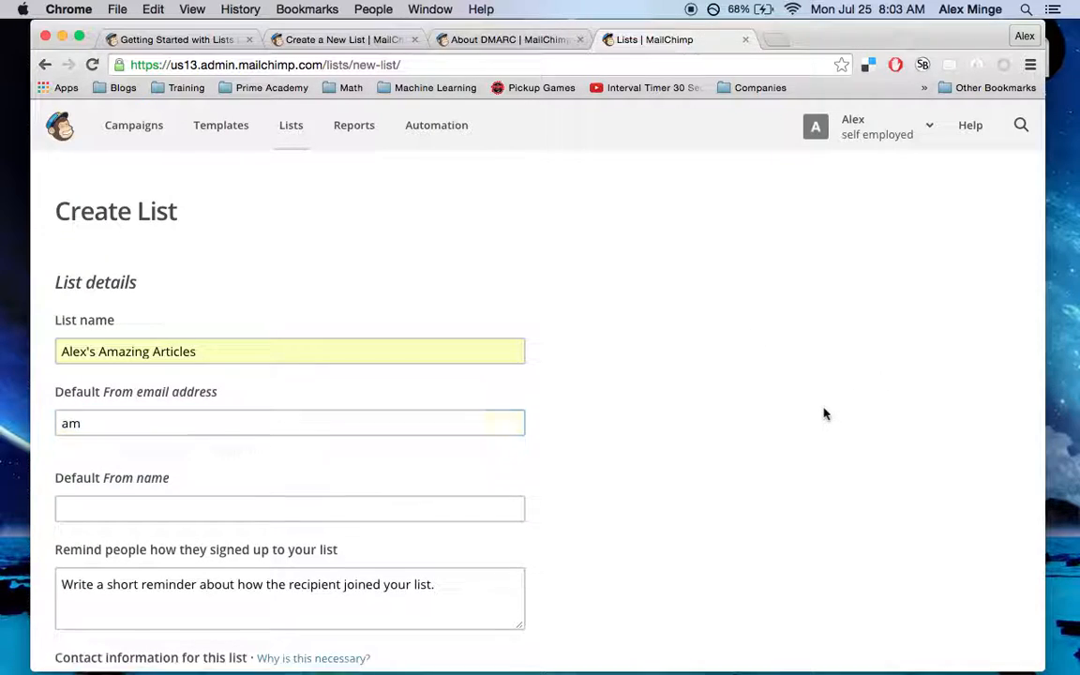
pyautogui.click(234, 422)
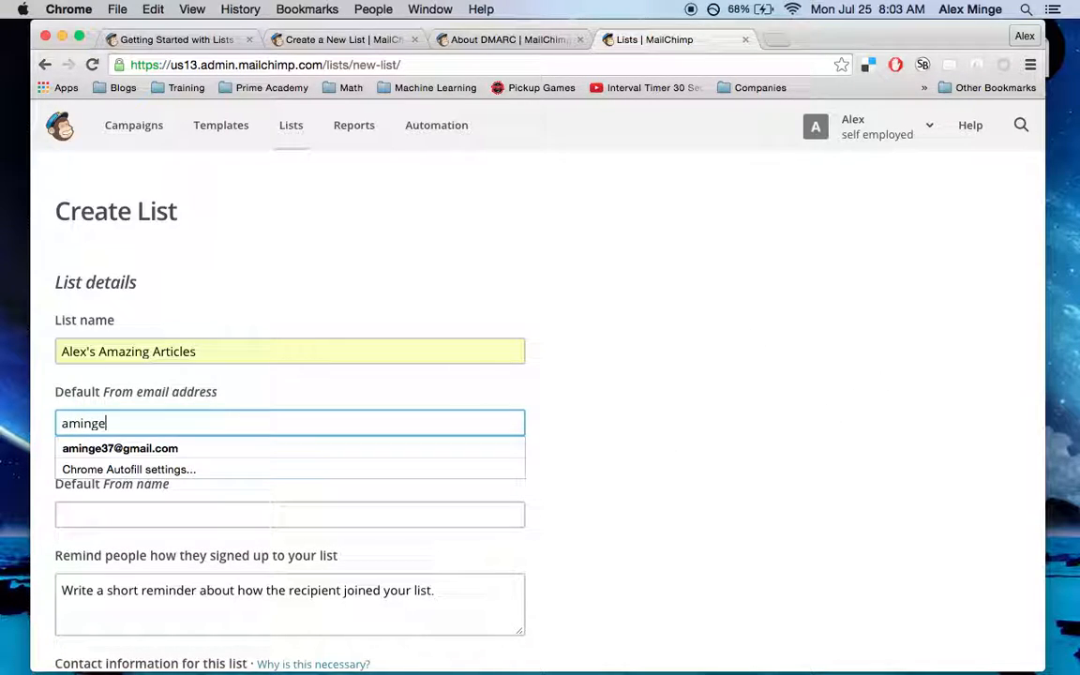
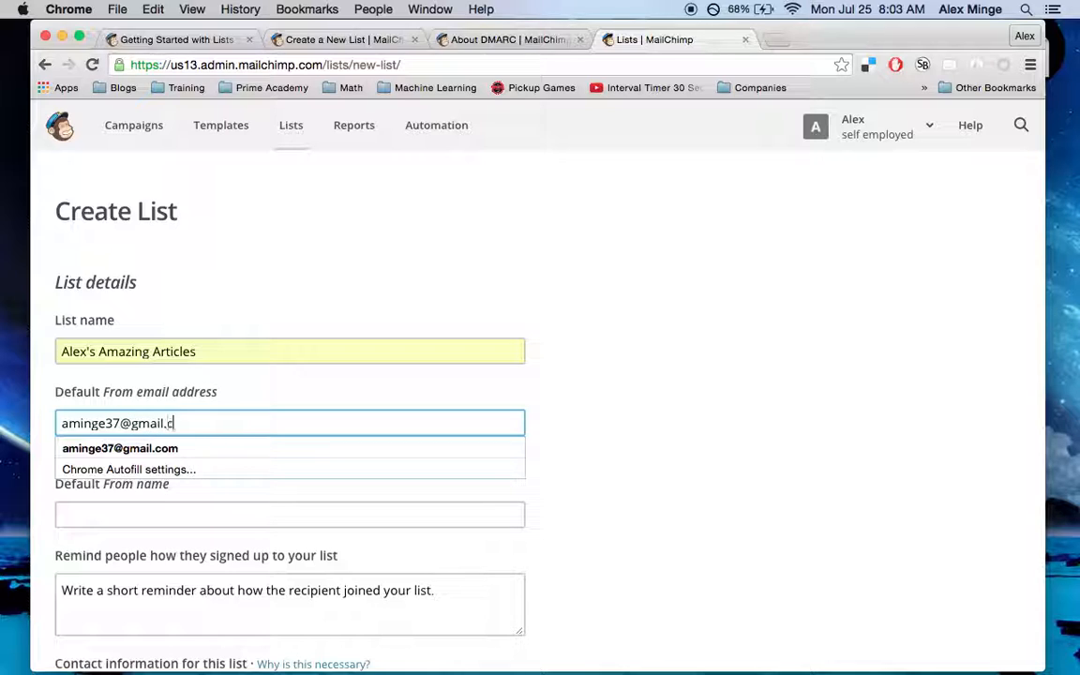
pyautogui.press('Tab')
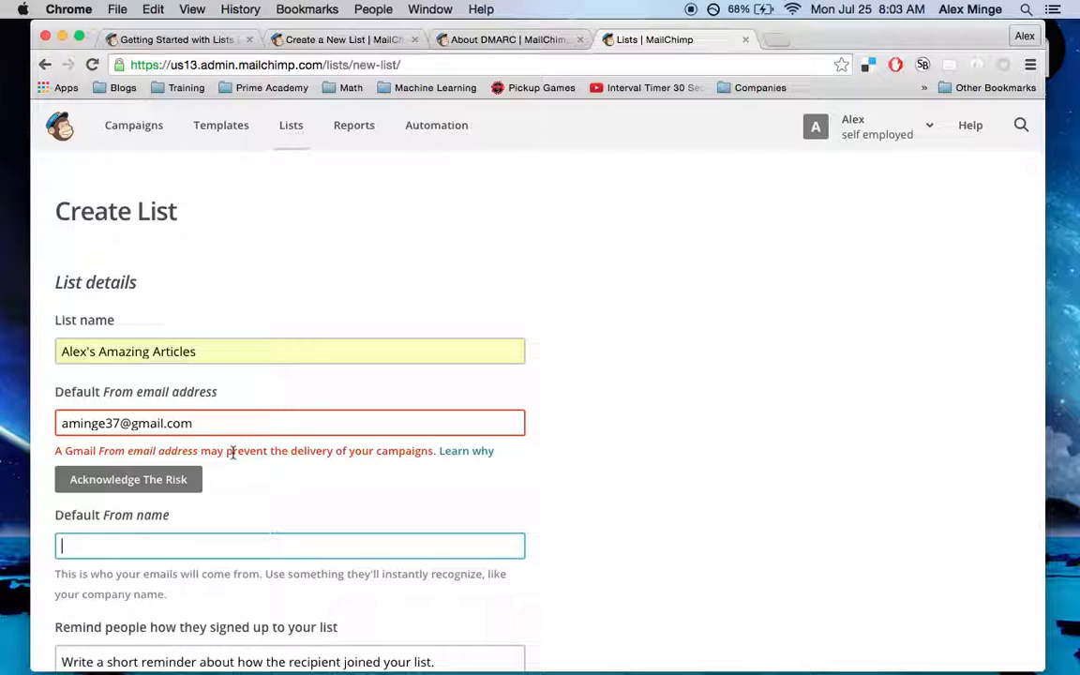
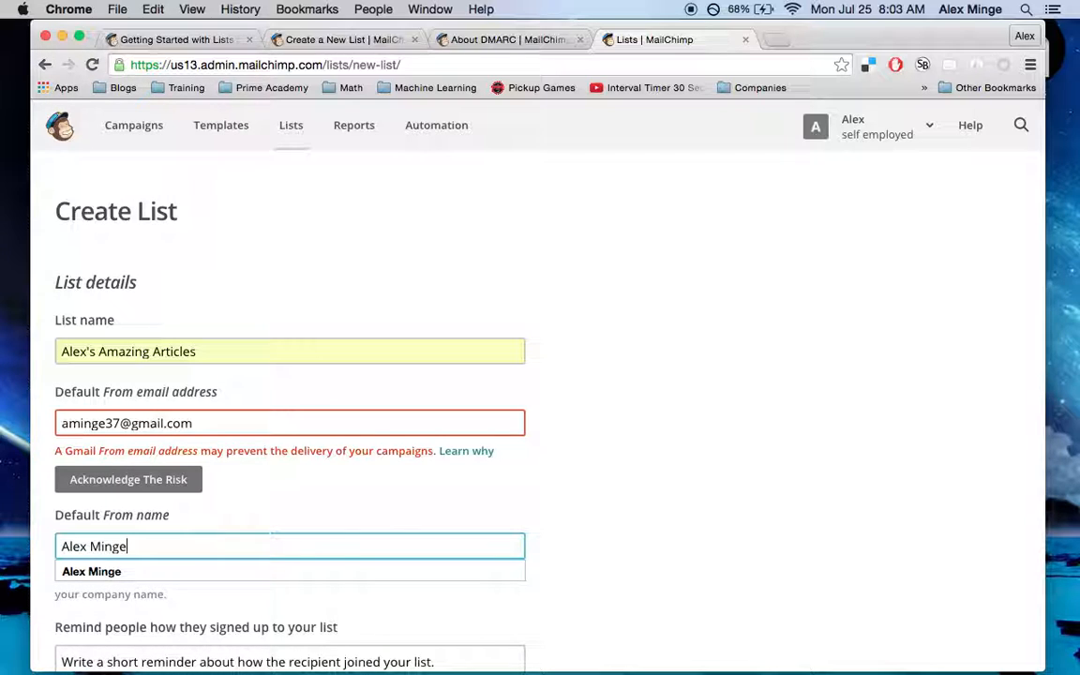
pyautogui.click(641, 552)
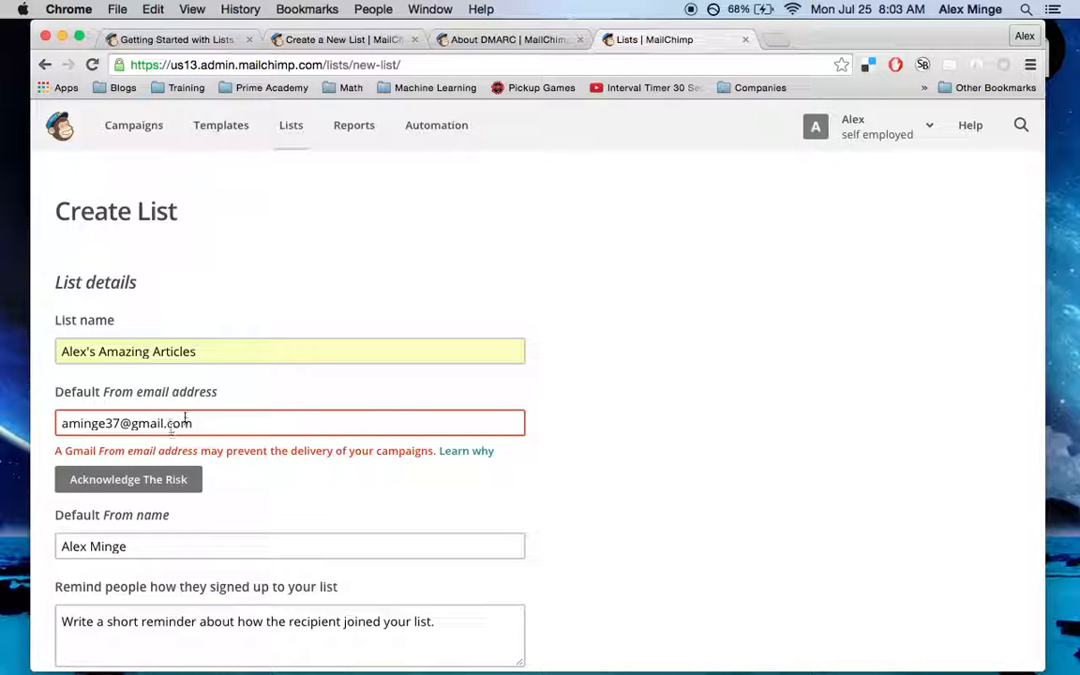
pyautogui.click(478, 456)
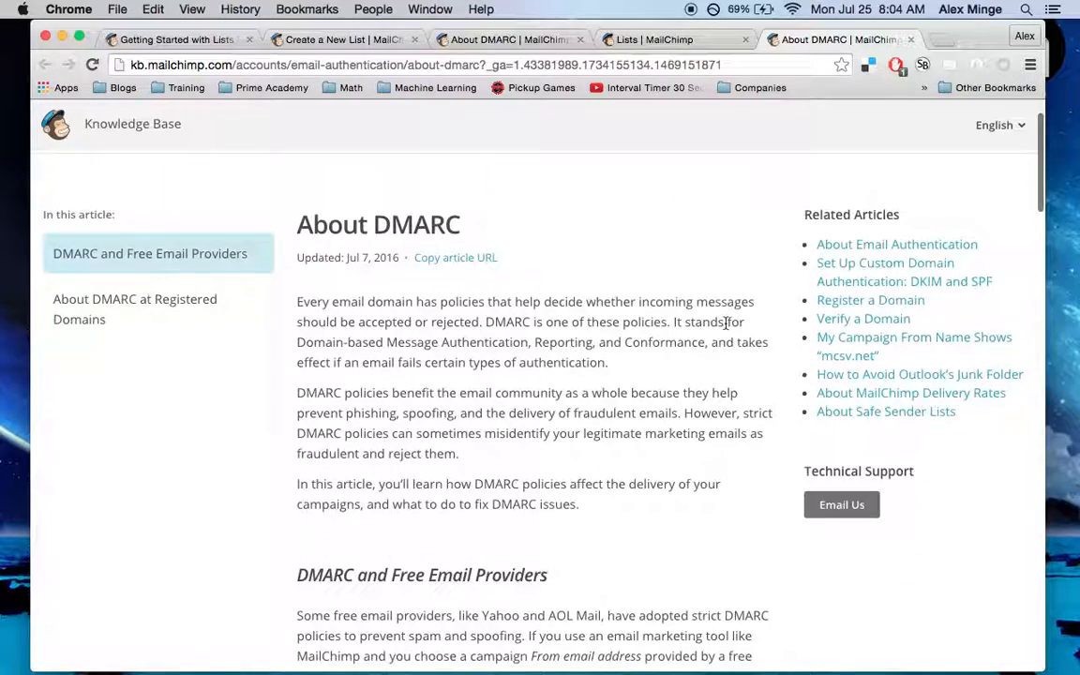
# Read the About DMARC article on free-provider sender addresses, then return to the Lists tab
pyautogui.scroll(-3, 740, 314)
pyautogui.scroll(-2, 726, 323)
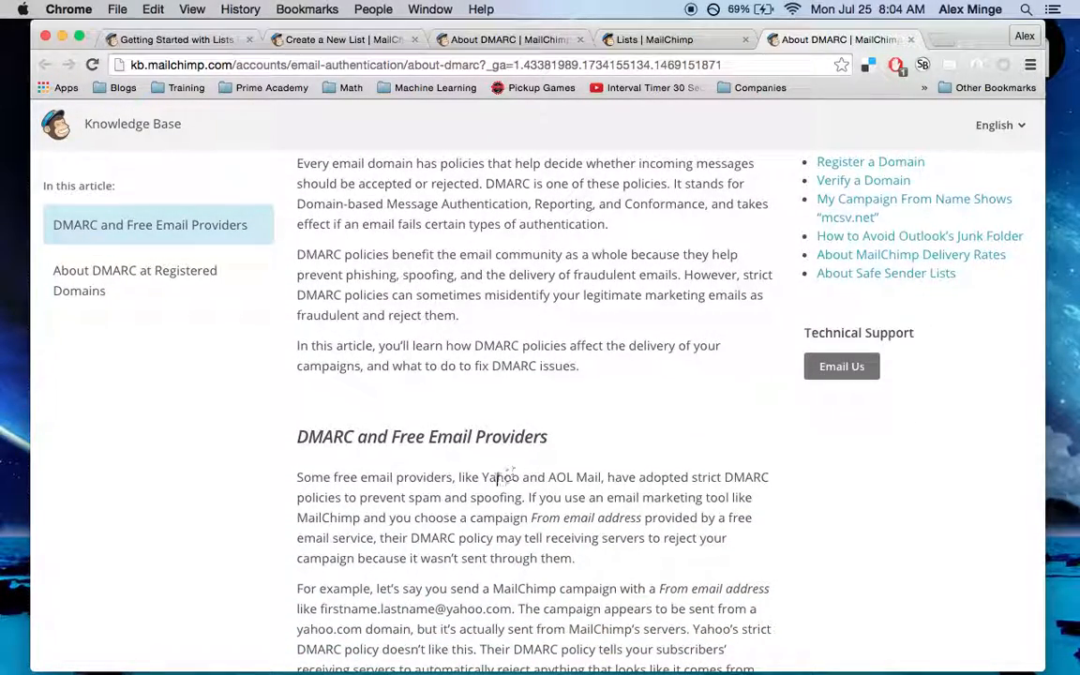
pyautogui.scroll(-1, 537, 429)
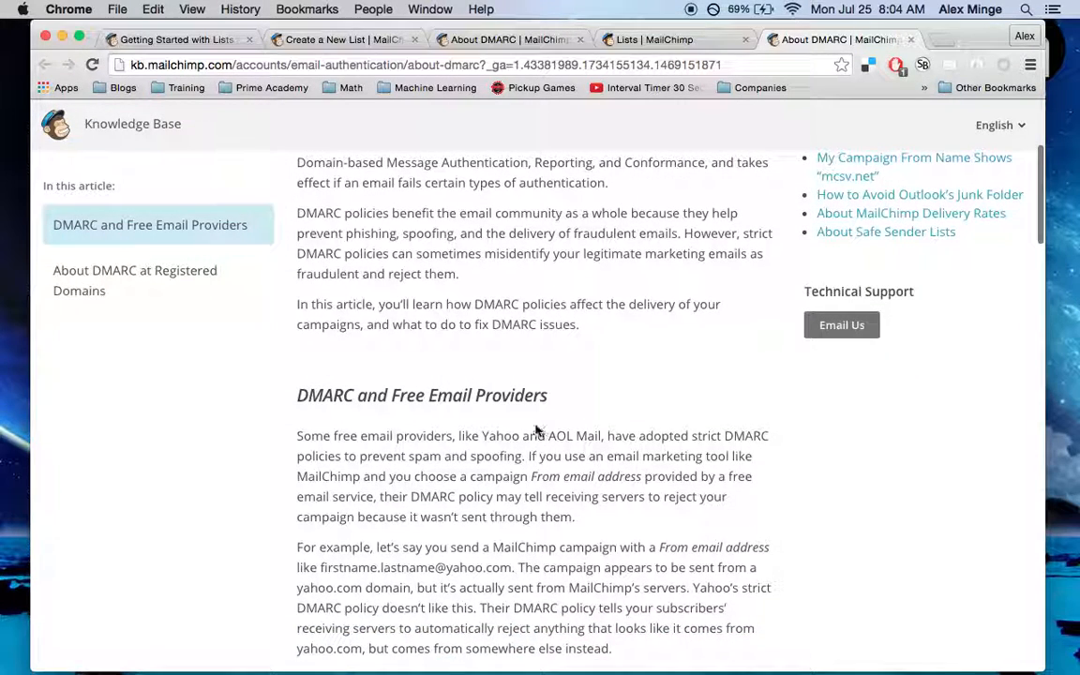
pyautogui.moveTo(484, 438); pyautogui.dragTo(603, 436)
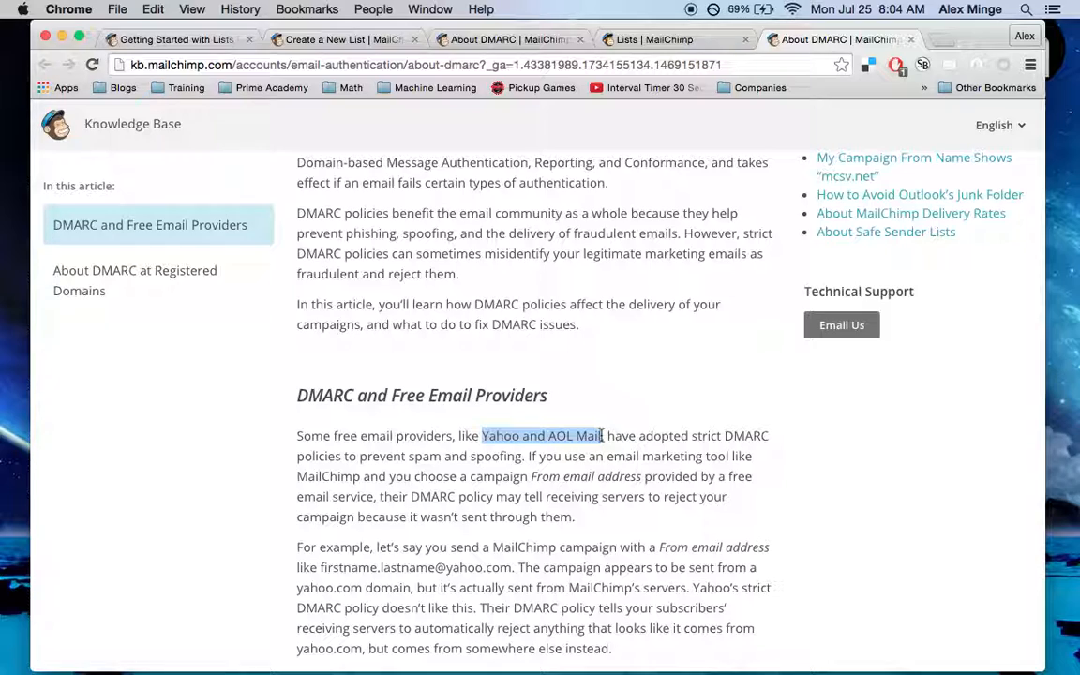
pyautogui.click(602, 436)
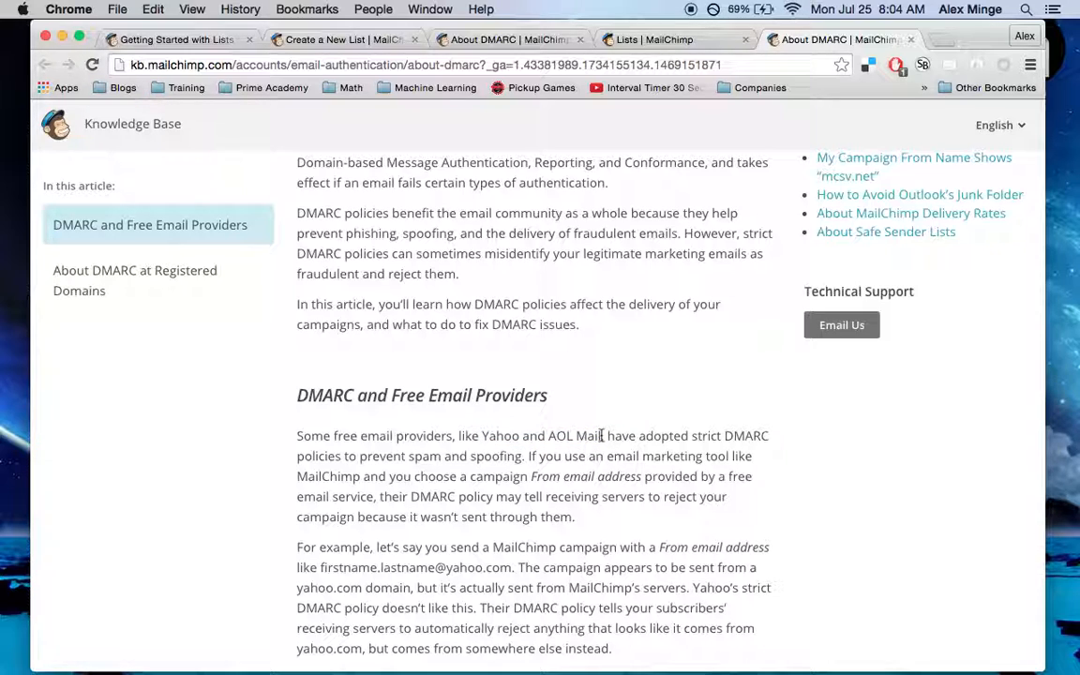
pyautogui.scroll(-3, 602, 436)
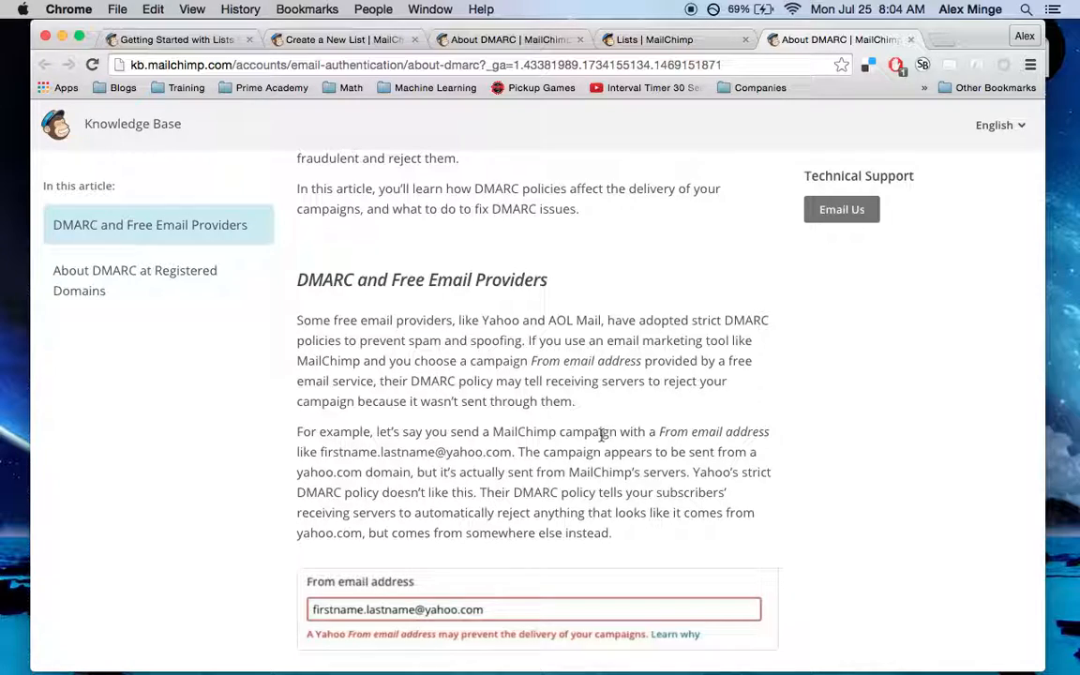
pyautogui.scroll(-1, 602, 436)
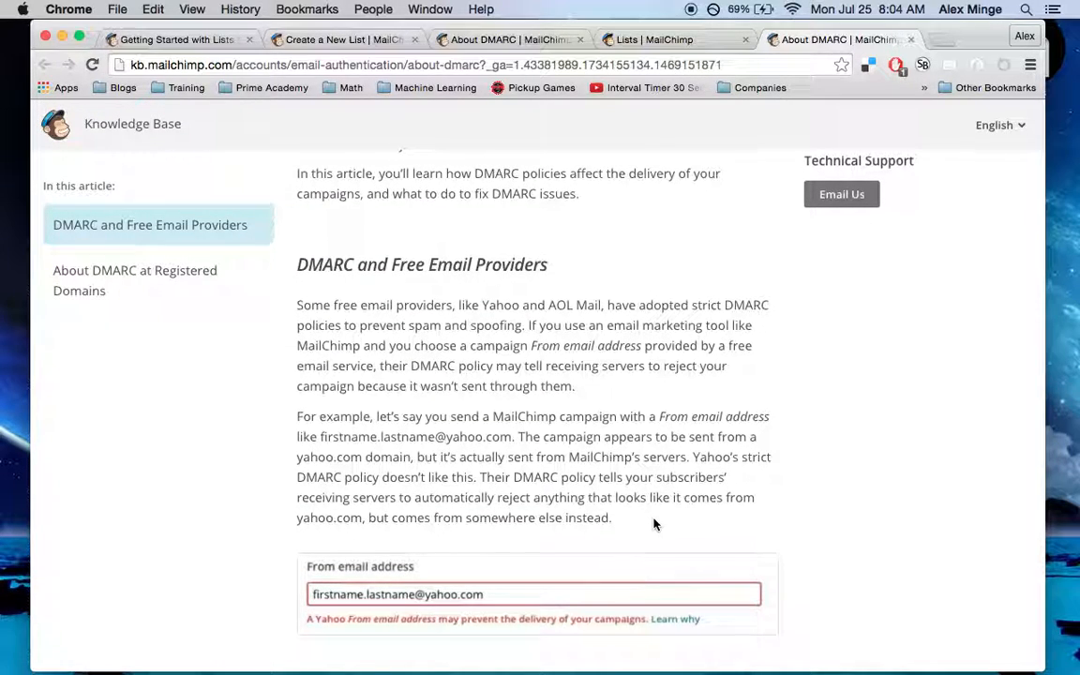
pyautogui.scroll(-1, 657, 521)
pyautogui.scroll(-10, 300, 254)
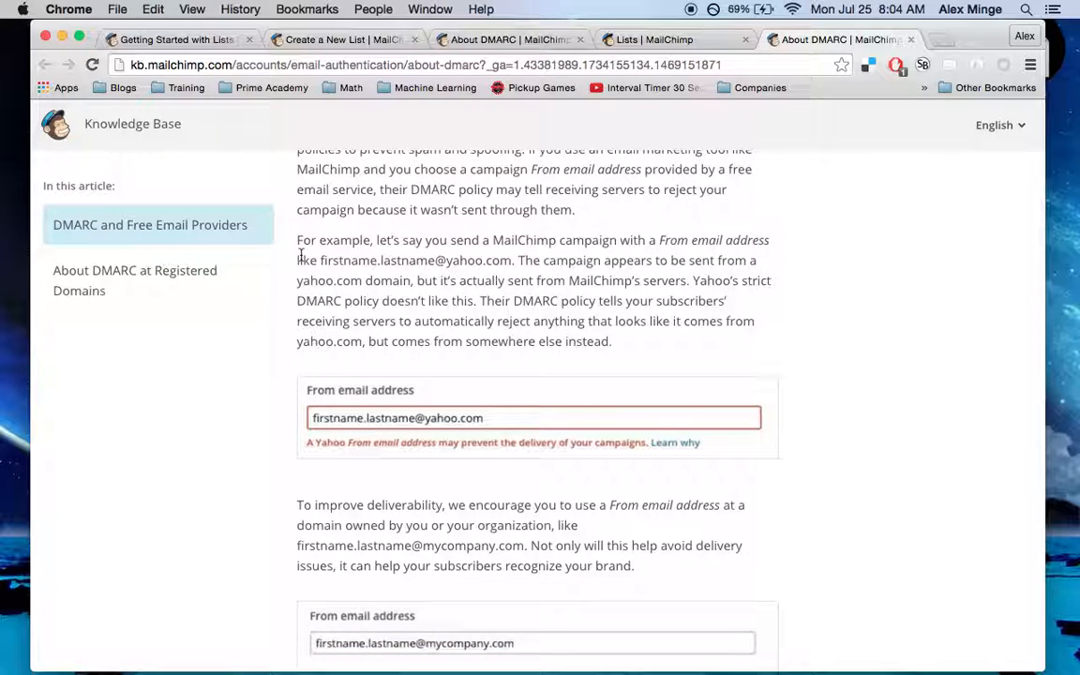
pyautogui.scroll(-4, 300, 254)
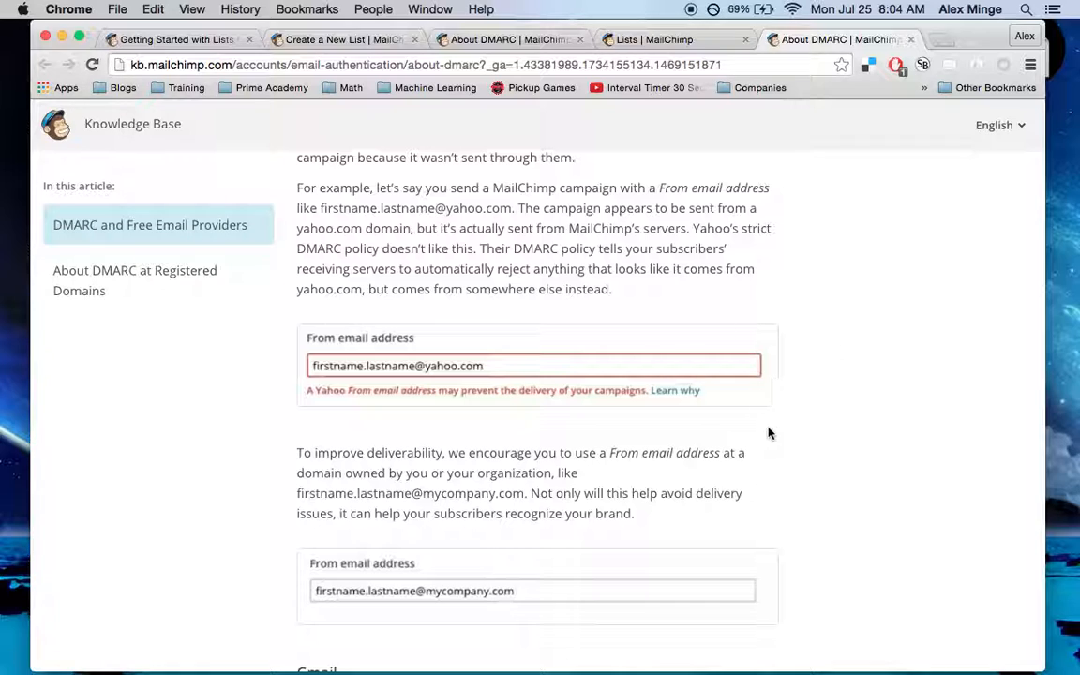
pyautogui.scroll(-3, 769, 434)
pyautogui.scroll(-5, 769, 434)
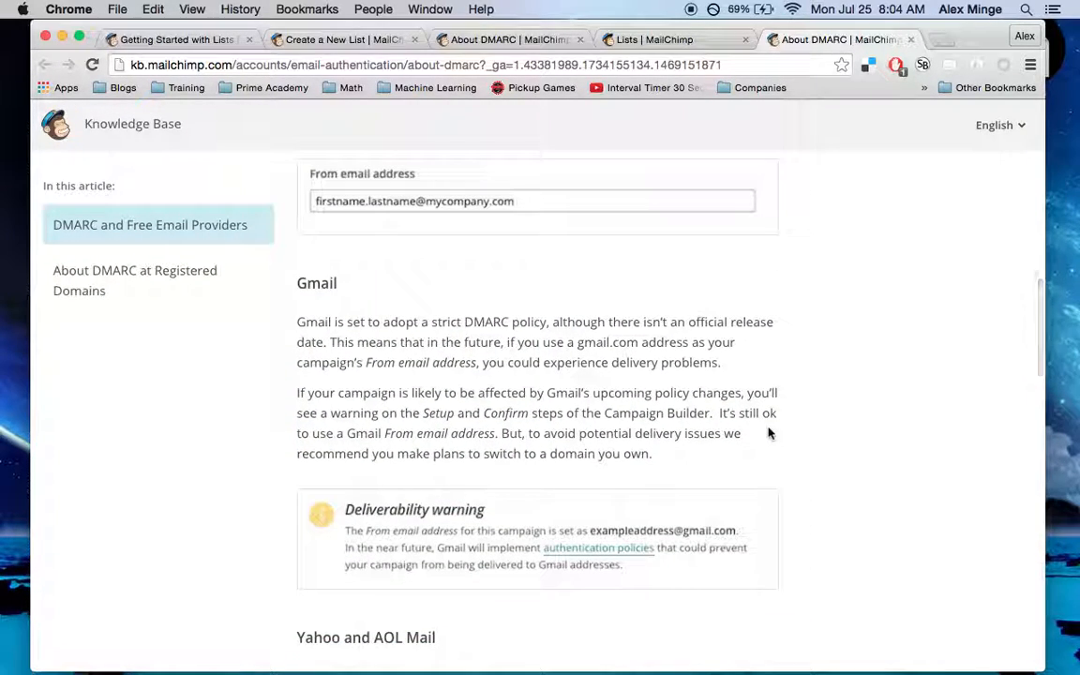
pyautogui.scroll(-2, 769, 433)
pyautogui.scroll(4, 768, 429)
pyautogui.scroll(9, 768, 429)
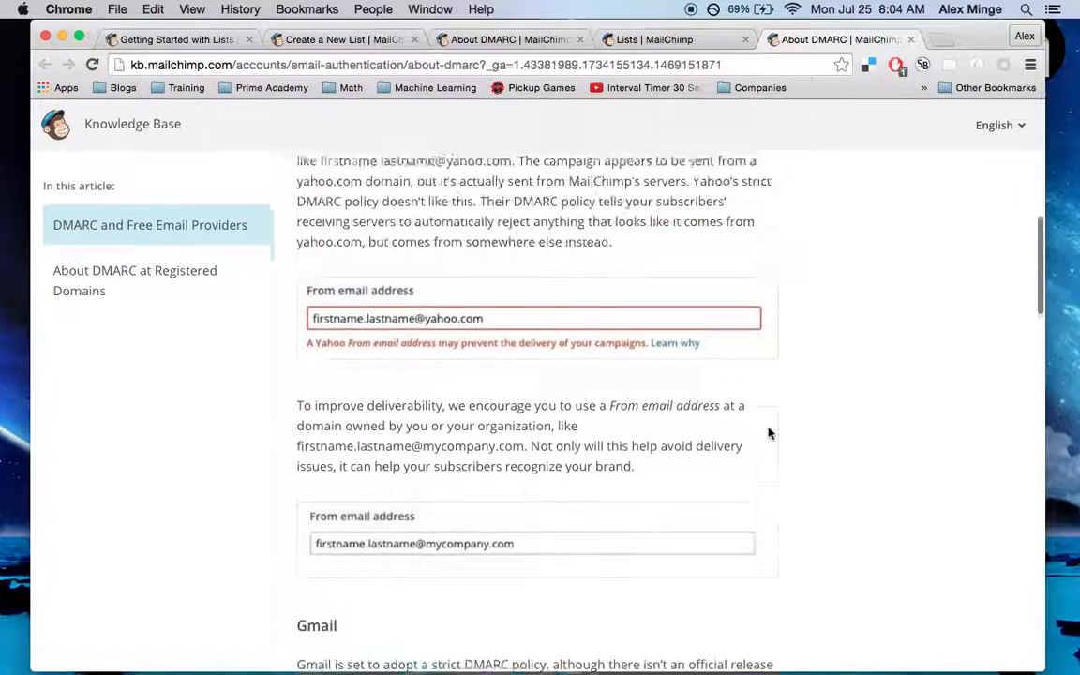
pyautogui.scroll(2, 769, 433)
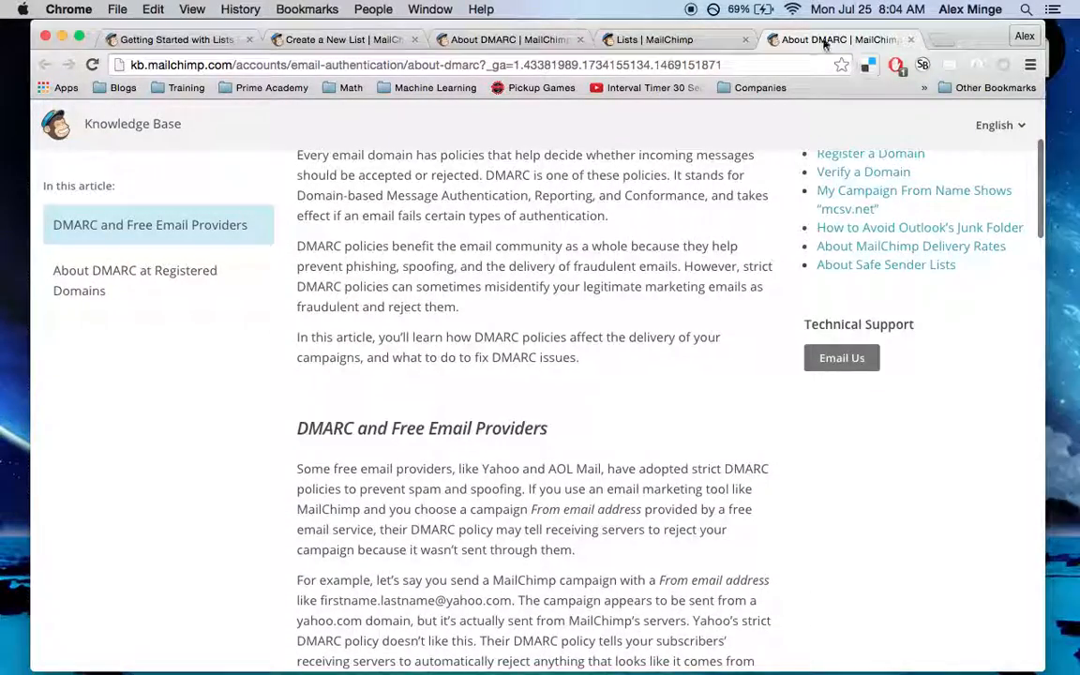
pyautogui.click(647, 39)
# Acknowledge the Gmail sender risk and confirm with I'll Take The Risk
pyautogui.scroll(-2, 375, 446)
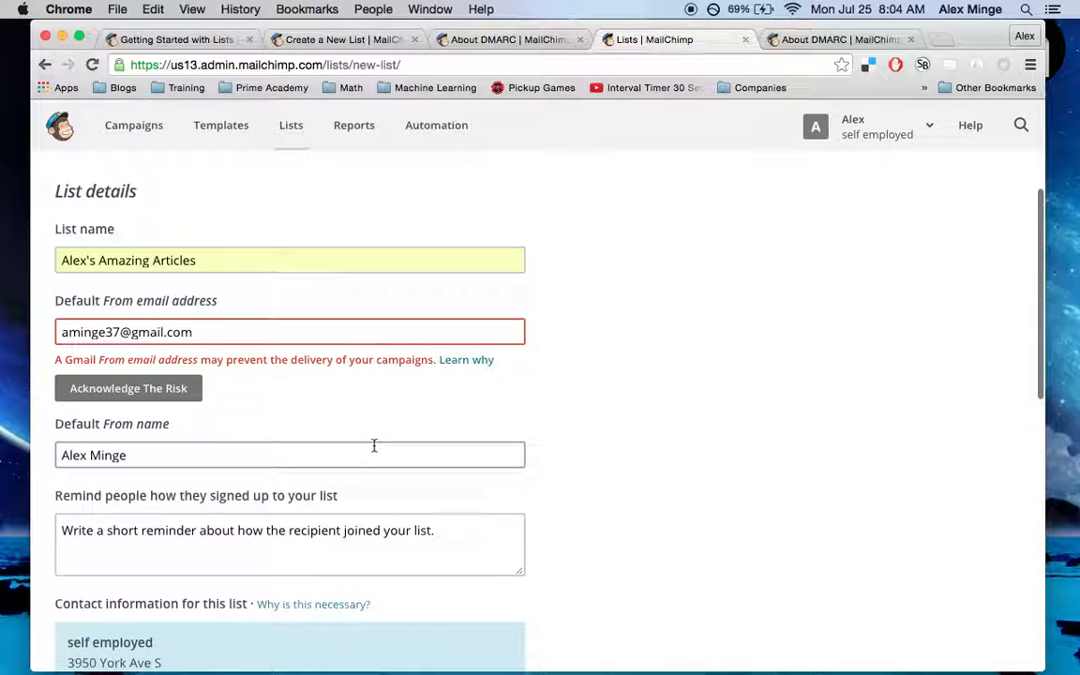
pyautogui.click(160, 394)
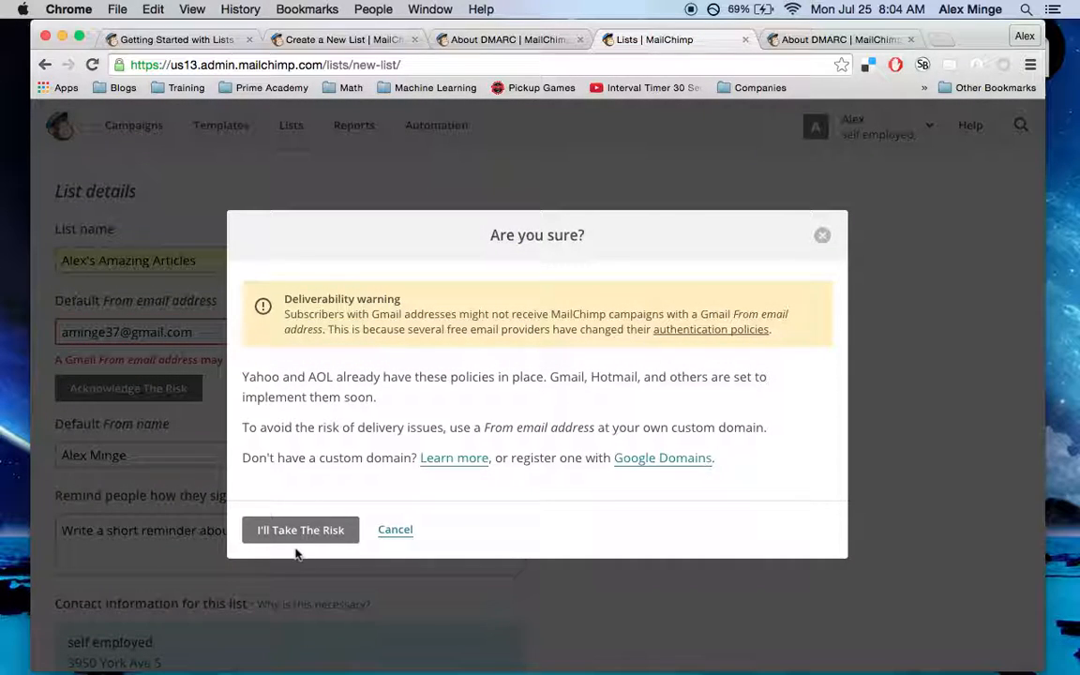
pyautogui.click(299, 532)
pyautogui.scroll(-1, 300, 542)
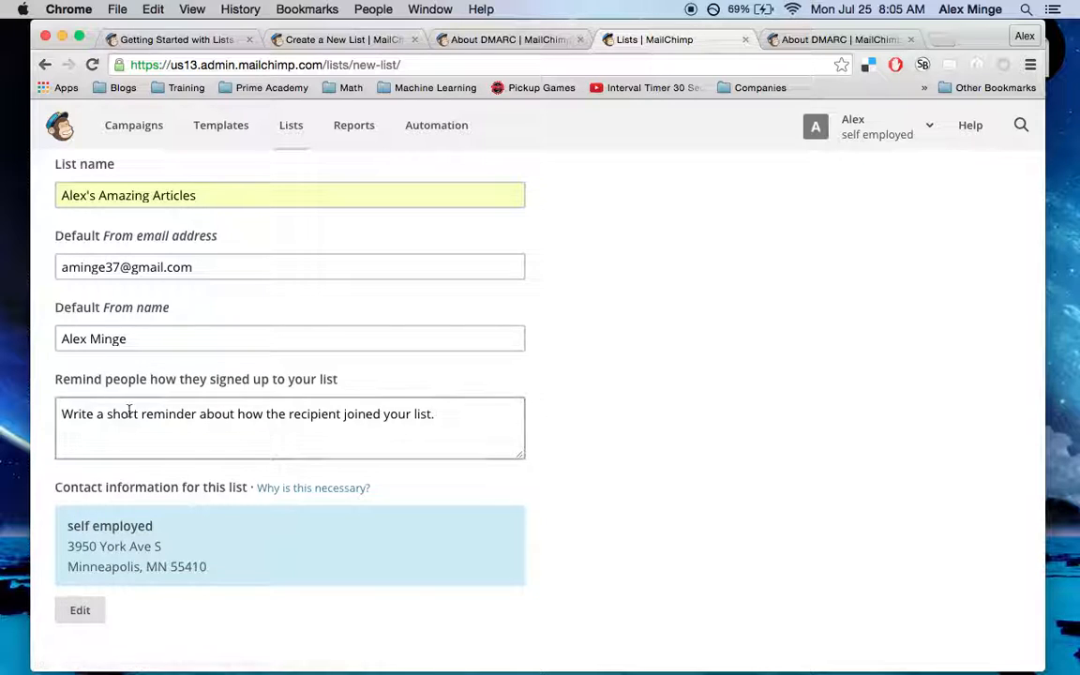
# Set the reminder to 'You signed up to receive Alex's Amazing Articles!' and enable Daily summary
pyautogui.click(441, 417)
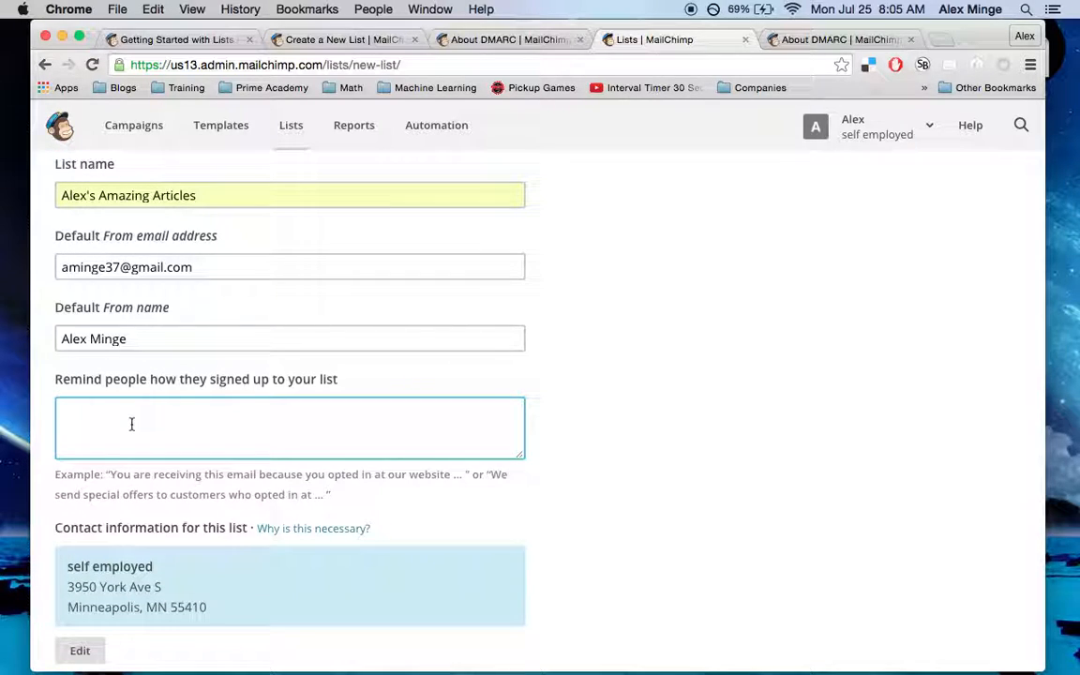
pyautogui.write('You signed up to receie')
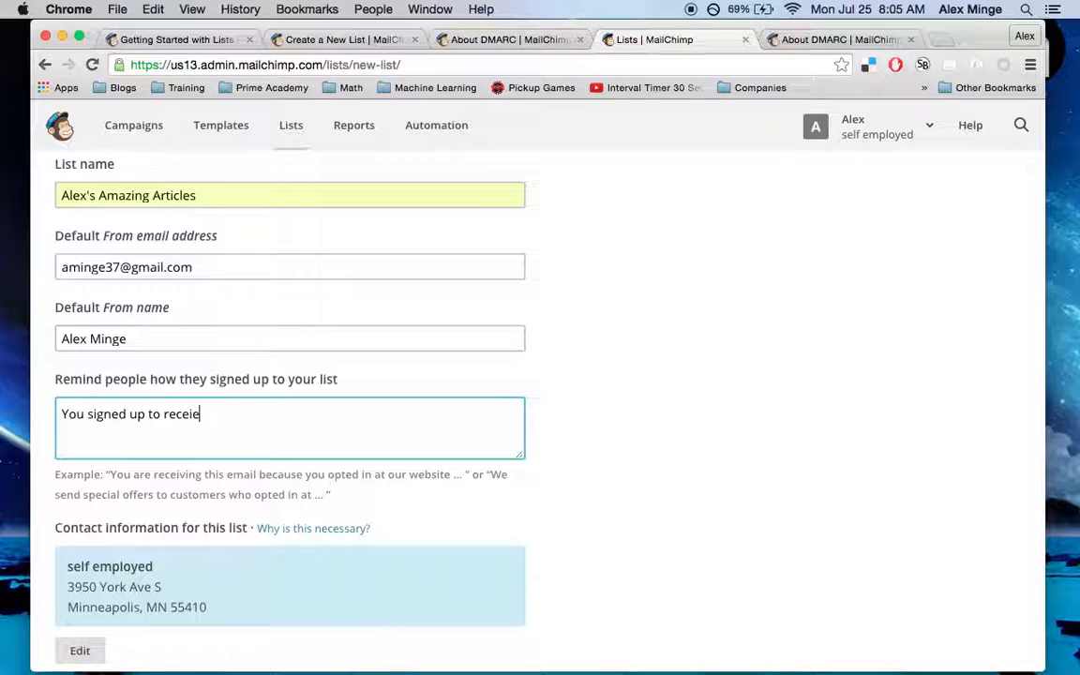
pyautogui.press('BackSpace')
pyautogui.write("ve Alex's Amazing Articles!")
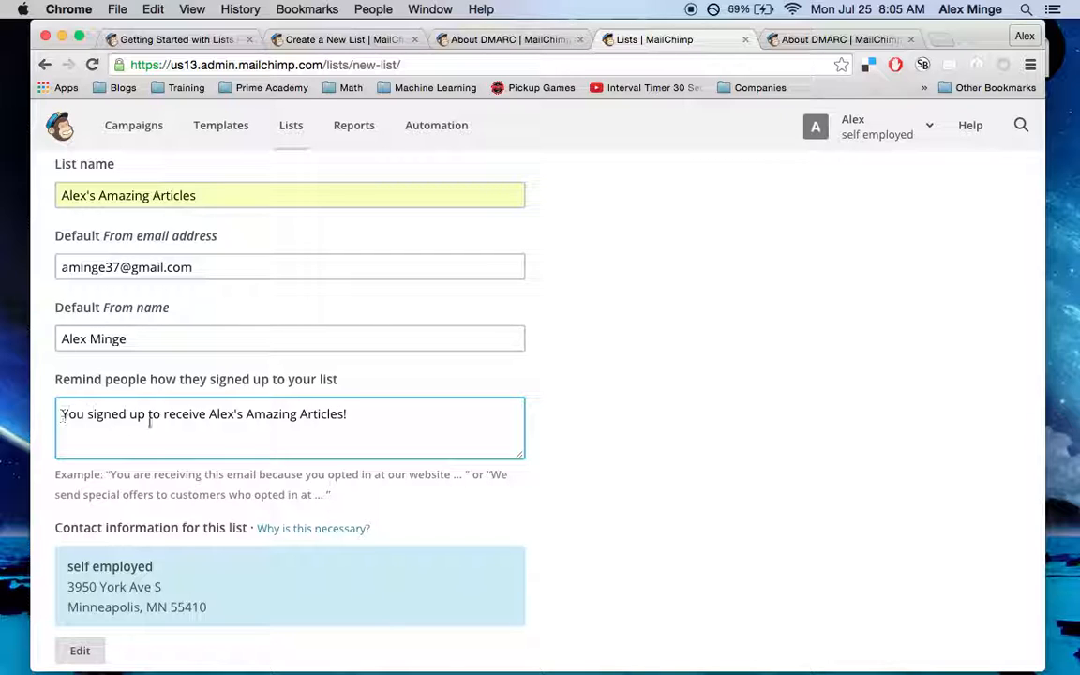
pyautogui.scroll(-5, 178, 450)
pyautogui.scroll(-2, 212, 499)
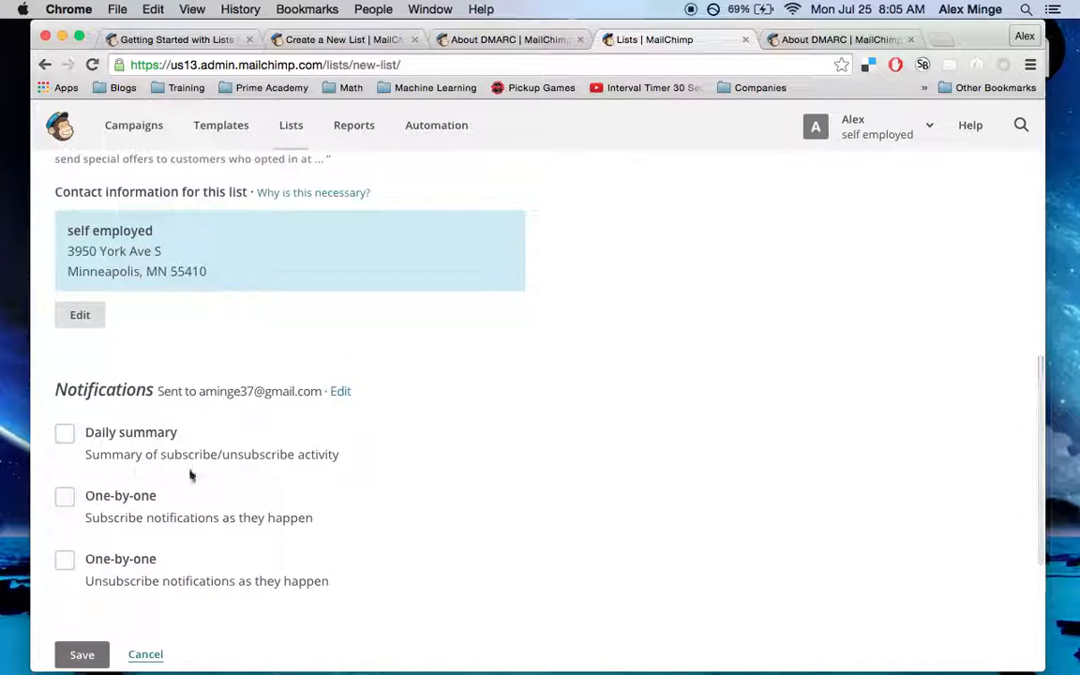
pyautogui.click(65, 432)
pyautogui.scroll(-1, 70, 436)
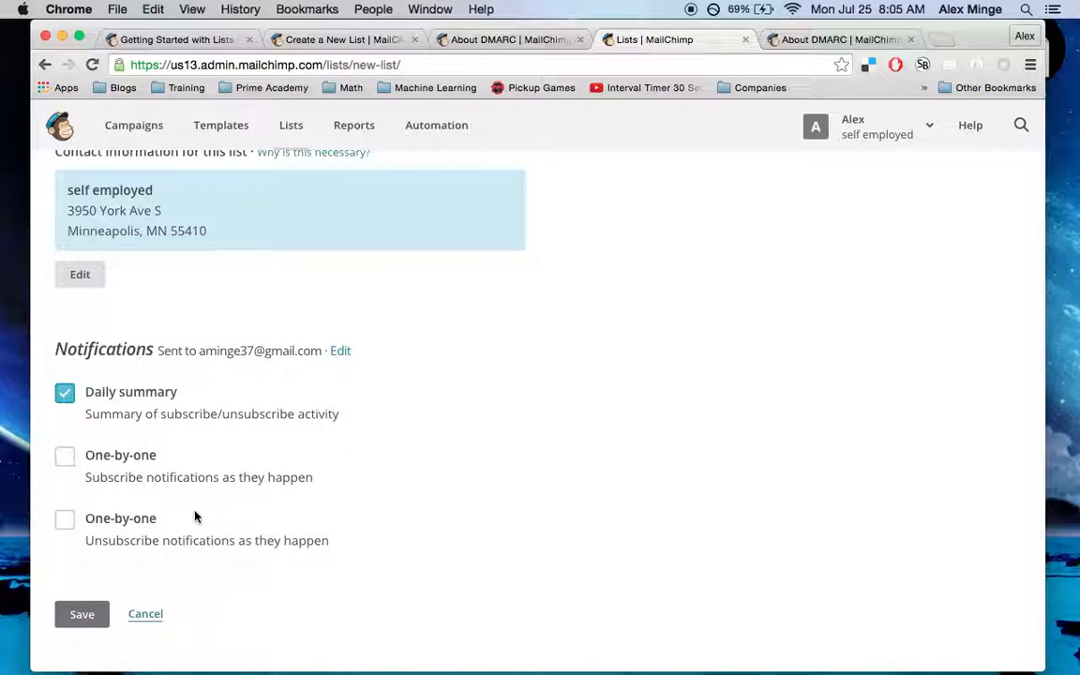
pyautogui.scroll(-1, 195, 516)
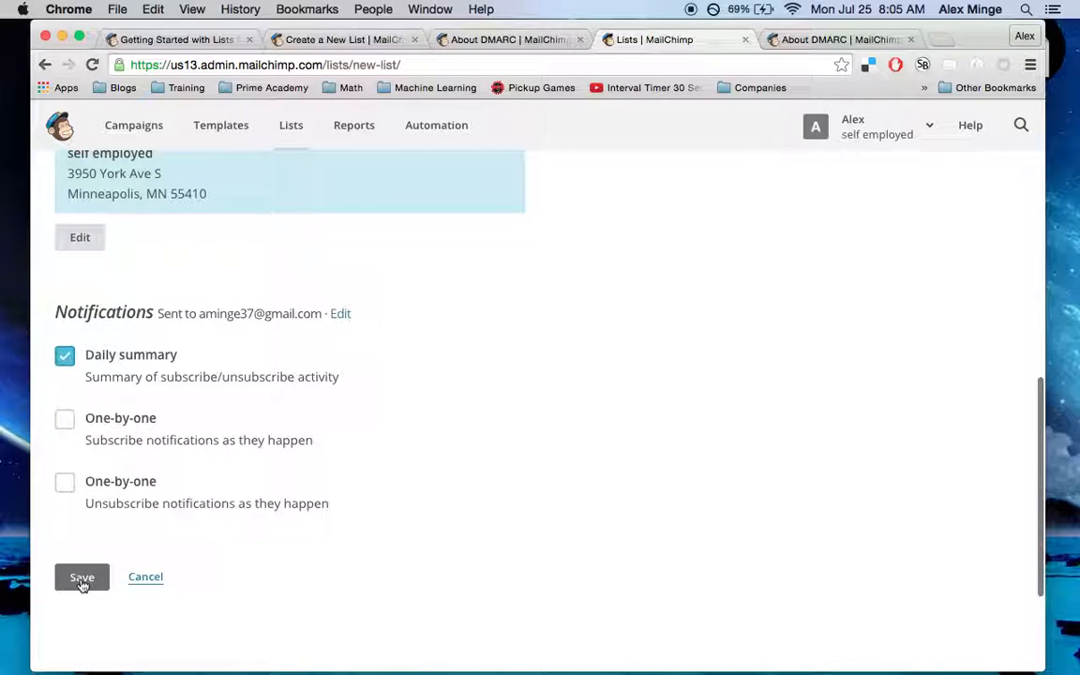
# Save the list 'Alex's Amazing Articles' and start the subscriber import
pyautogui.click(81, 577)
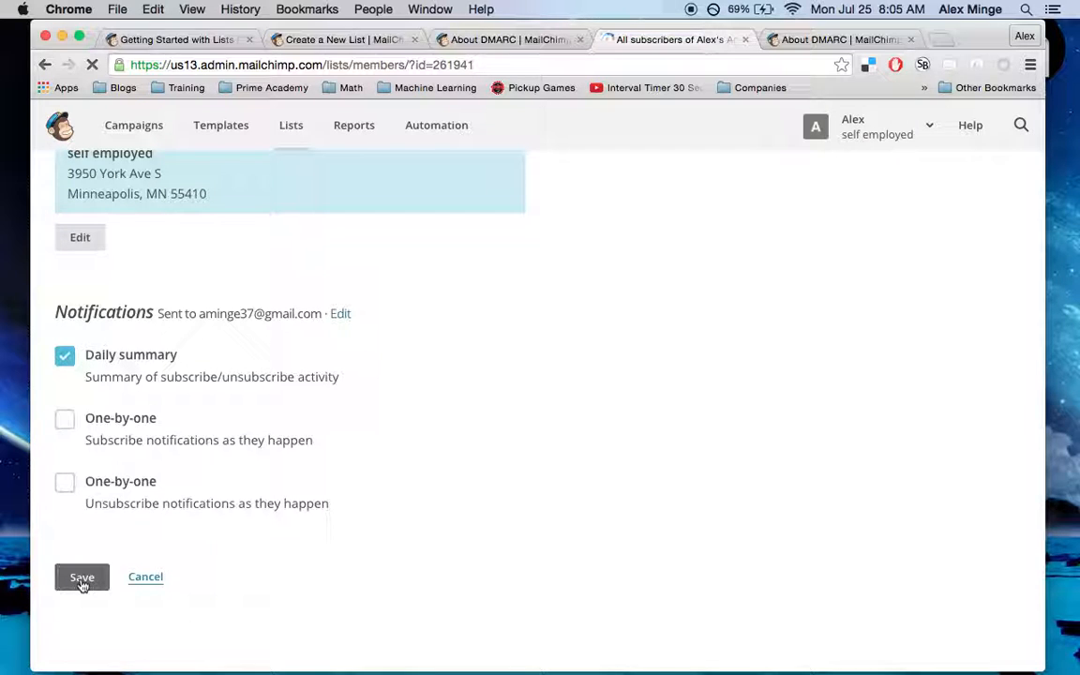
pyautogui.scroll(-1, 82, 586)
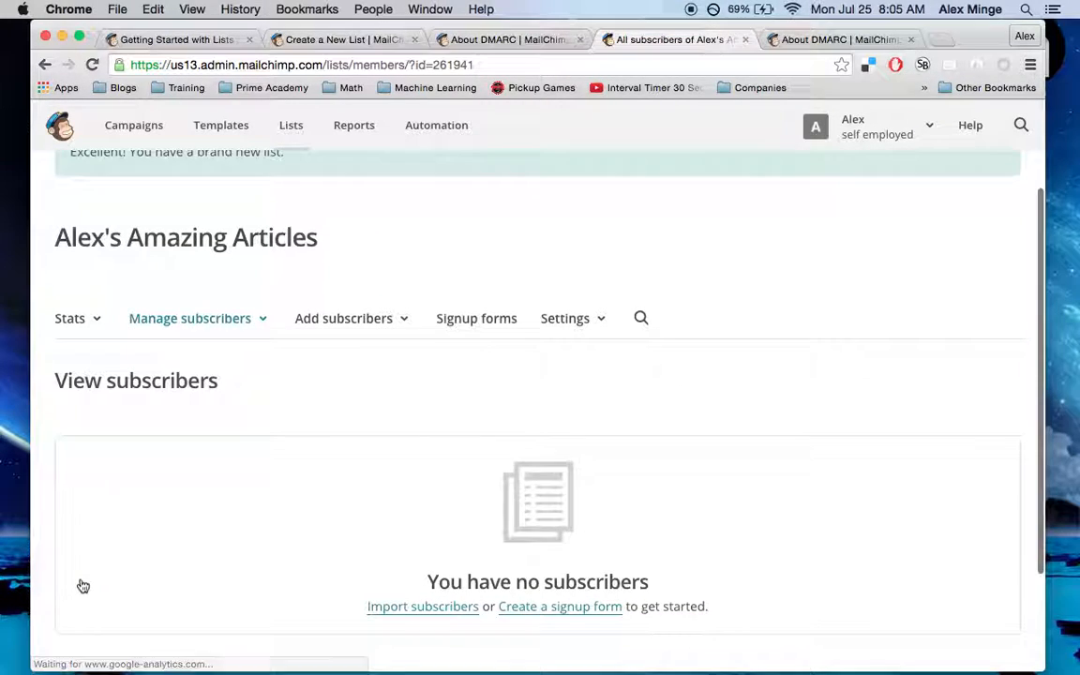
pyautogui.scroll(-3, 282, 509)
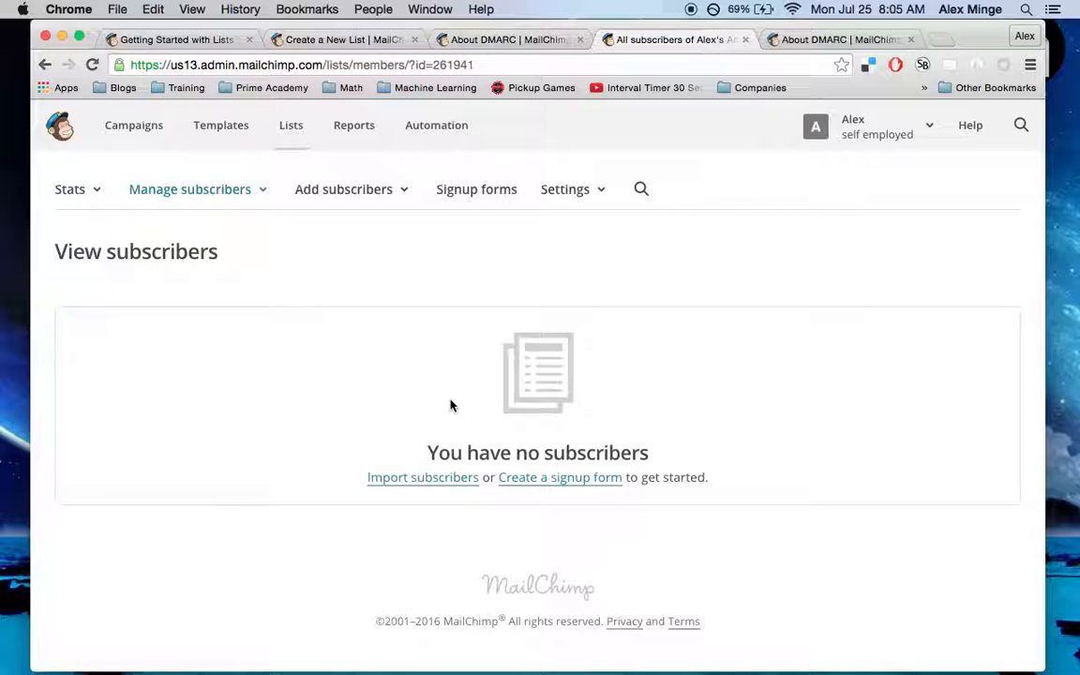
pyautogui.click(399, 485)
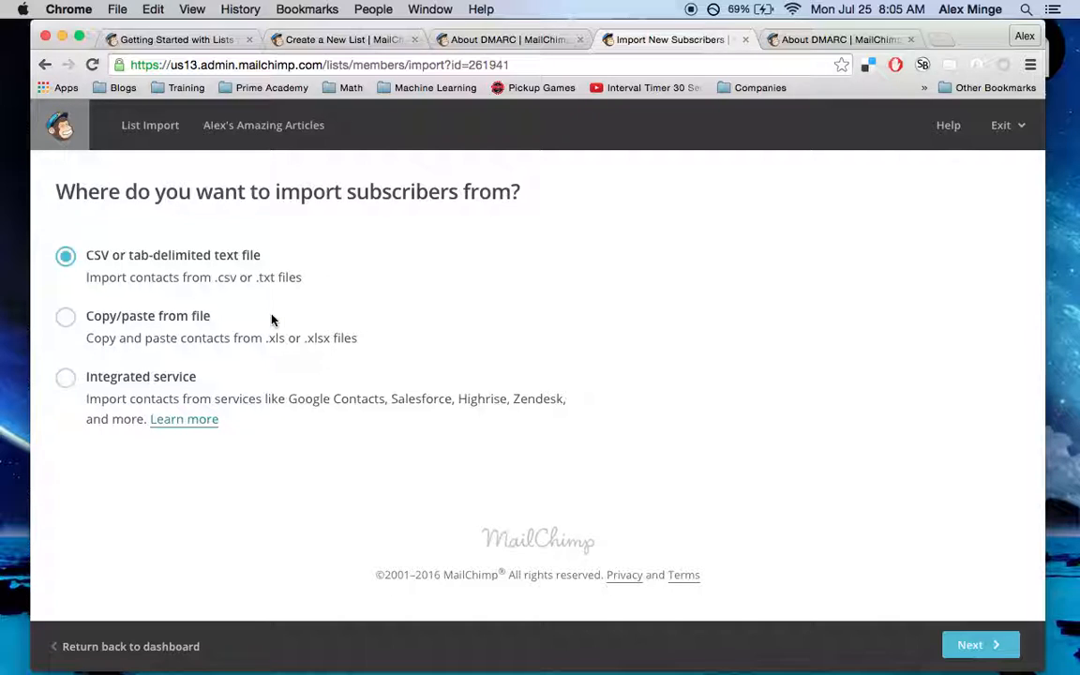
# Choose Copy/paste from file as the import source and proceed to the paste step
pyautogui.click(65, 321)
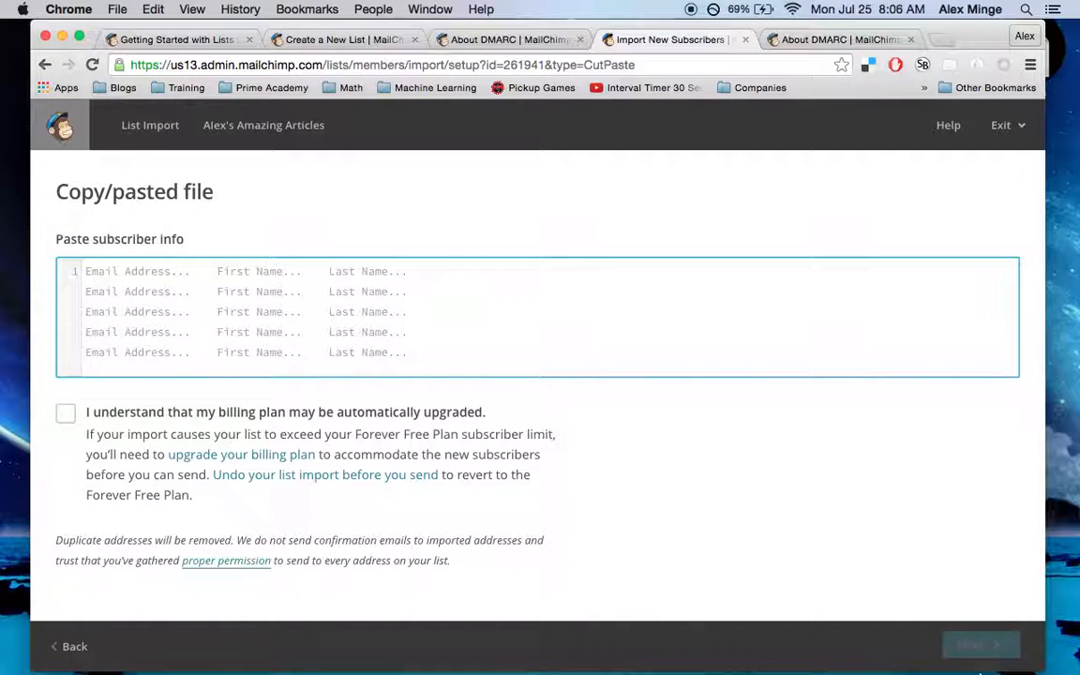
pyautogui.moveTo(979, 659)
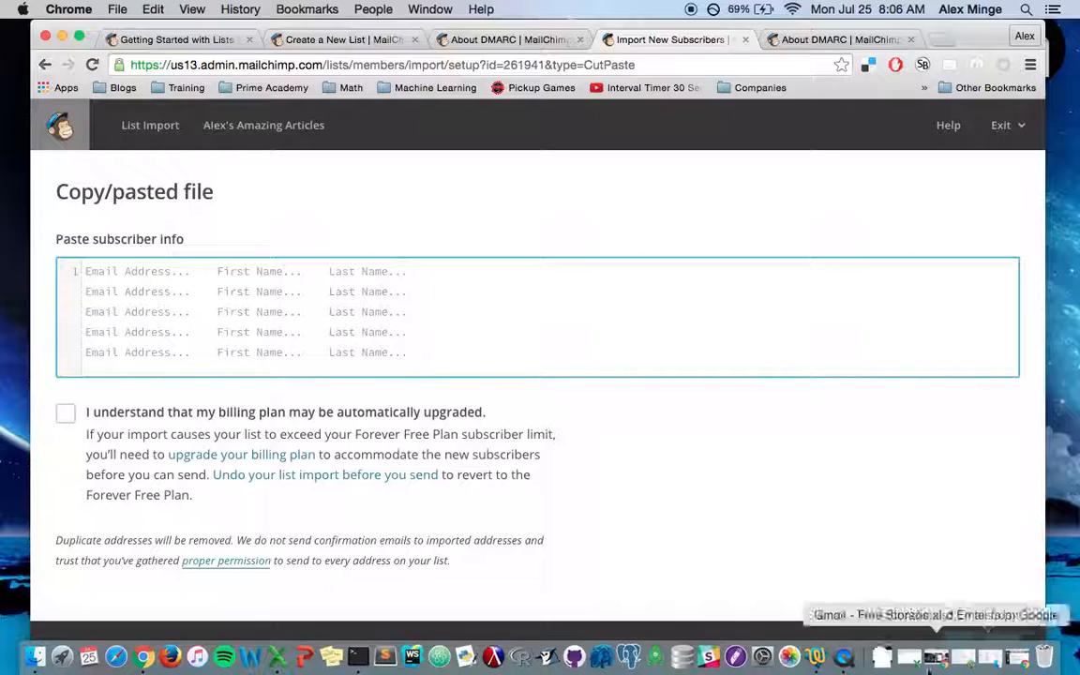
# Copy subscriber rows A3:C6 (email, first name, last name) from emails.xlsx in Excel
pyautogui.click(909, 658)
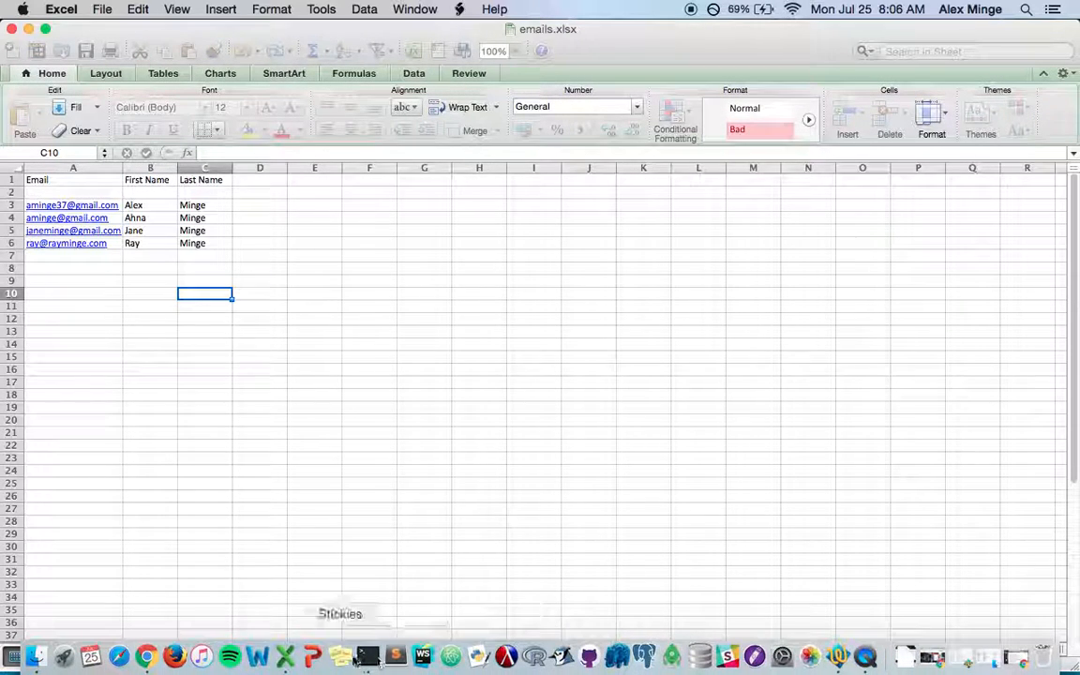
pyautogui.click(147, 658)
pyautogui.click(146, 654)
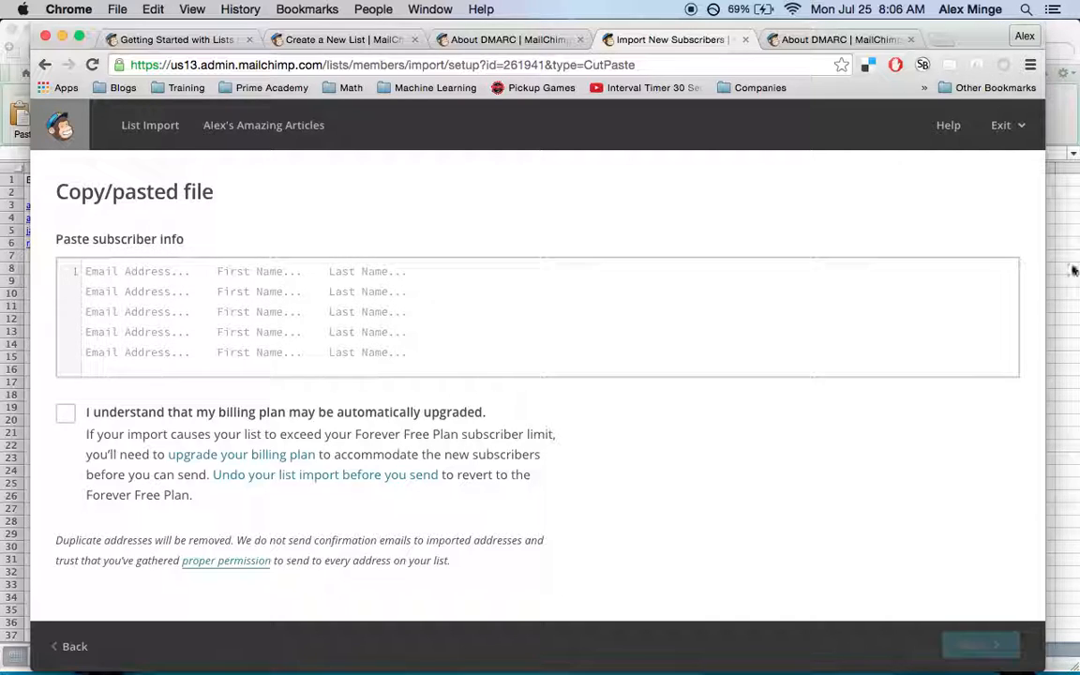
pyautogui.press('super+Tab')
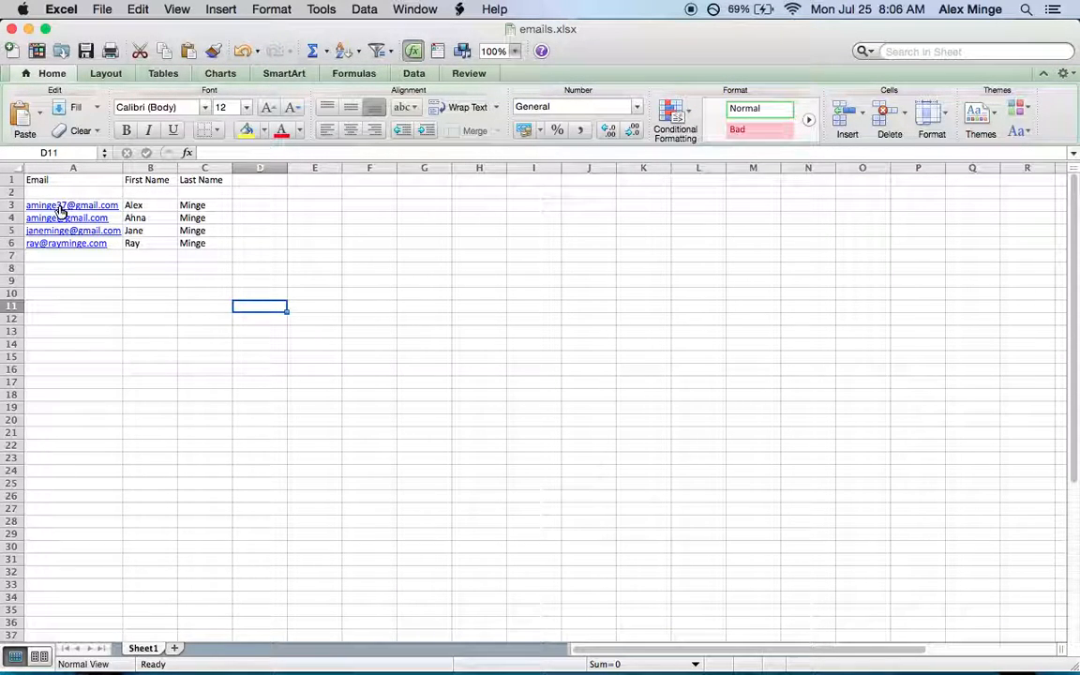
pyautogui.moveTo(66, 206); pyautogui.dragTo(224, 250)
pyautogui.press('super+c')
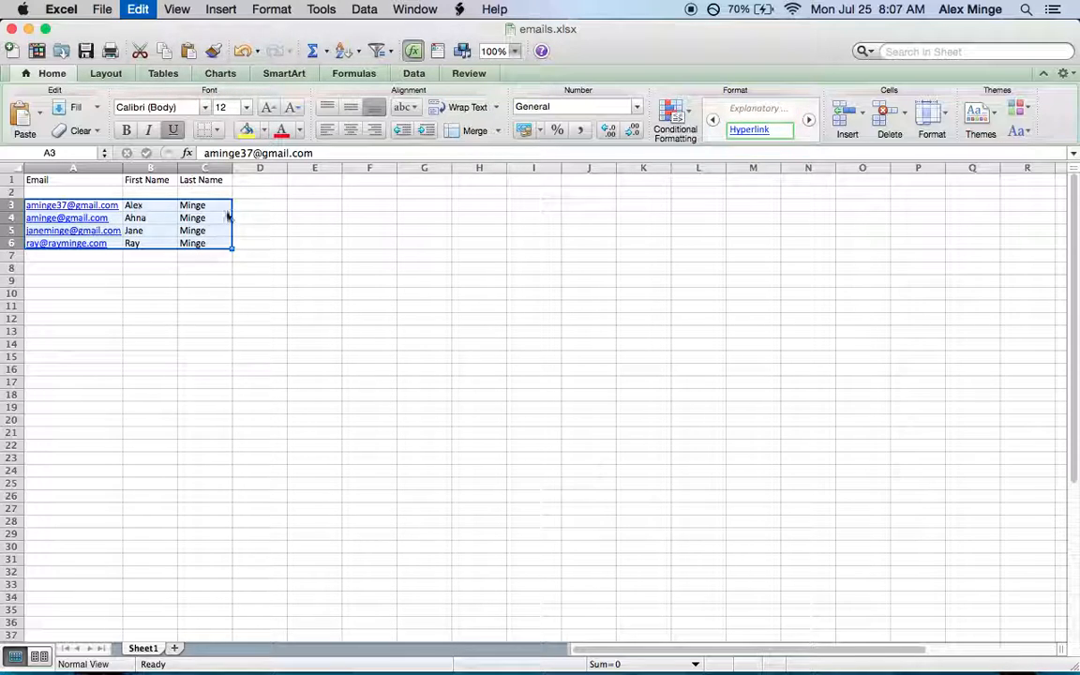
pyautogui.press('super+c')
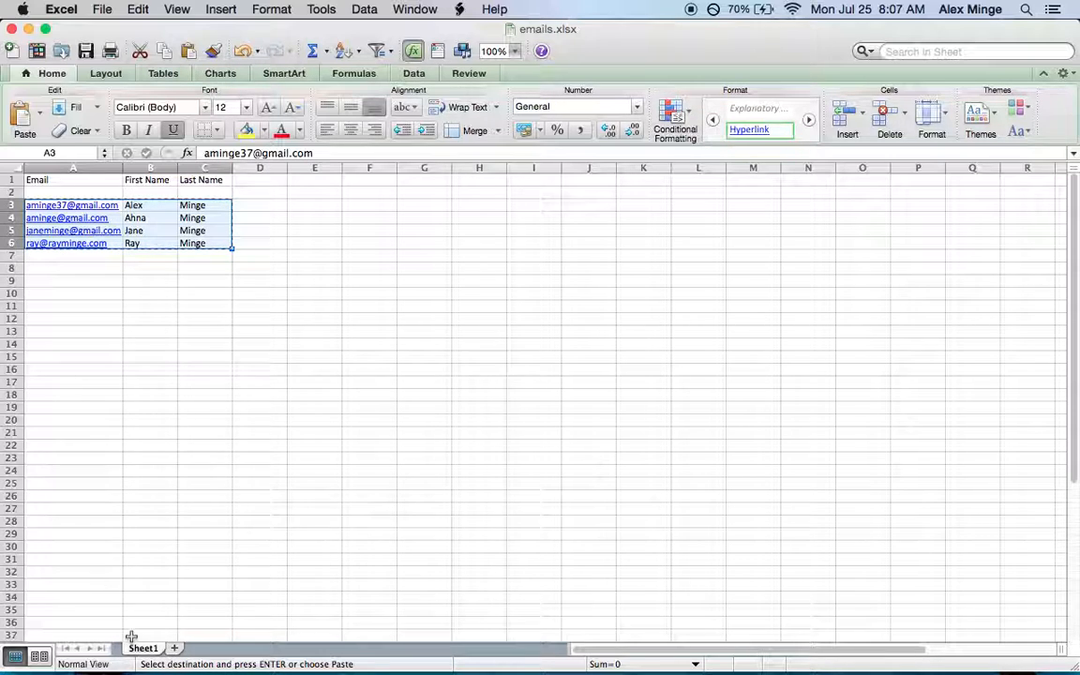
pyautogui.moveTo(146, 660)
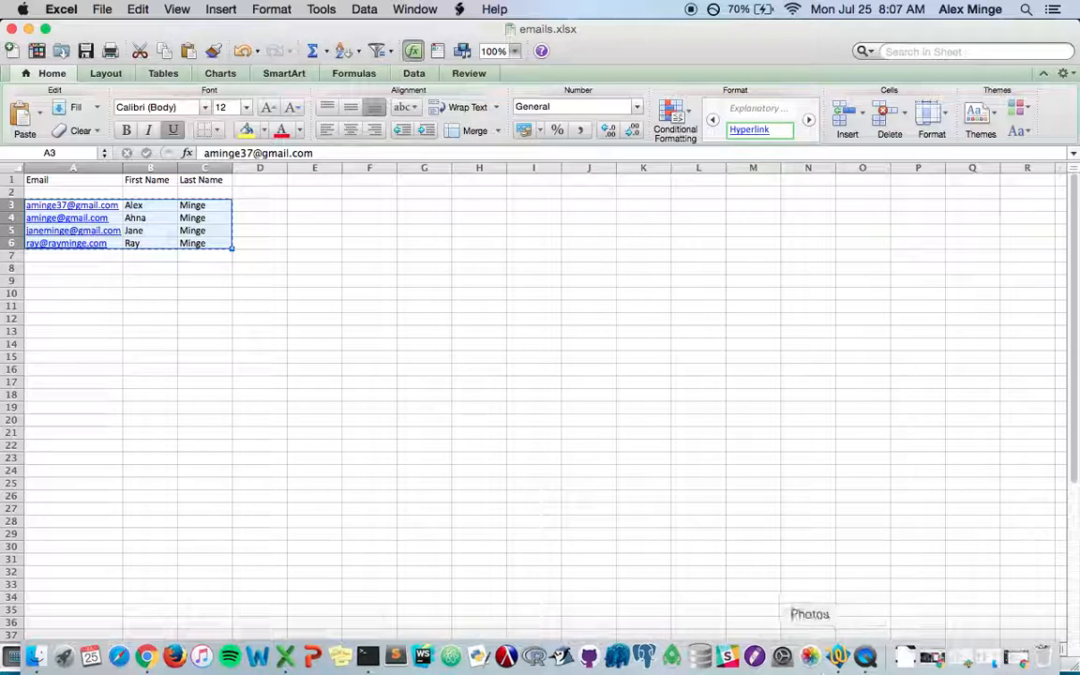
pyautogui.click(152, 664)
# Paste the four subscriber rows, accept the possible billing plan upgrade, and continue
pyautogui.click(137, 305)
pyautogui.press('super+v')
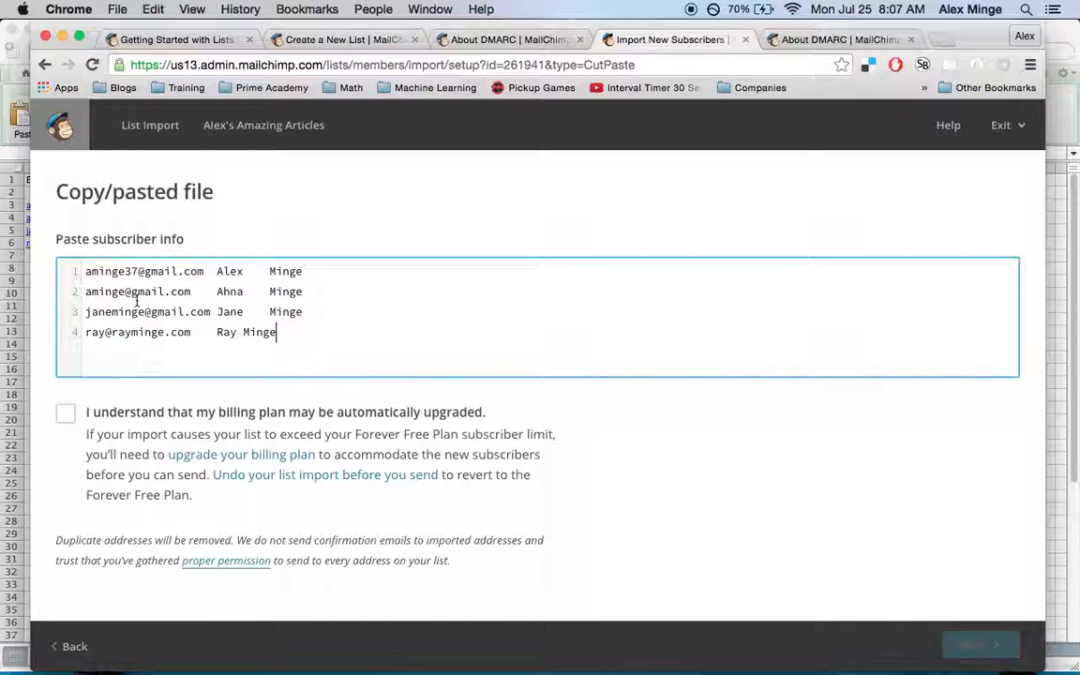
pyautogui.press('super+Tab')
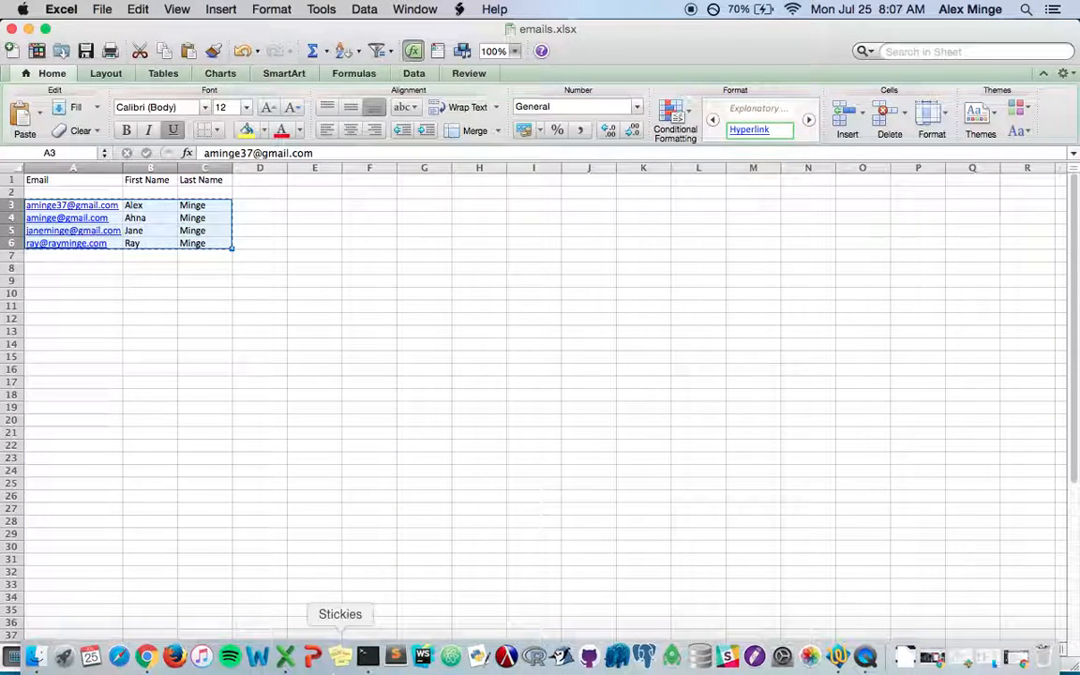
pyautogui.click(146, 656)
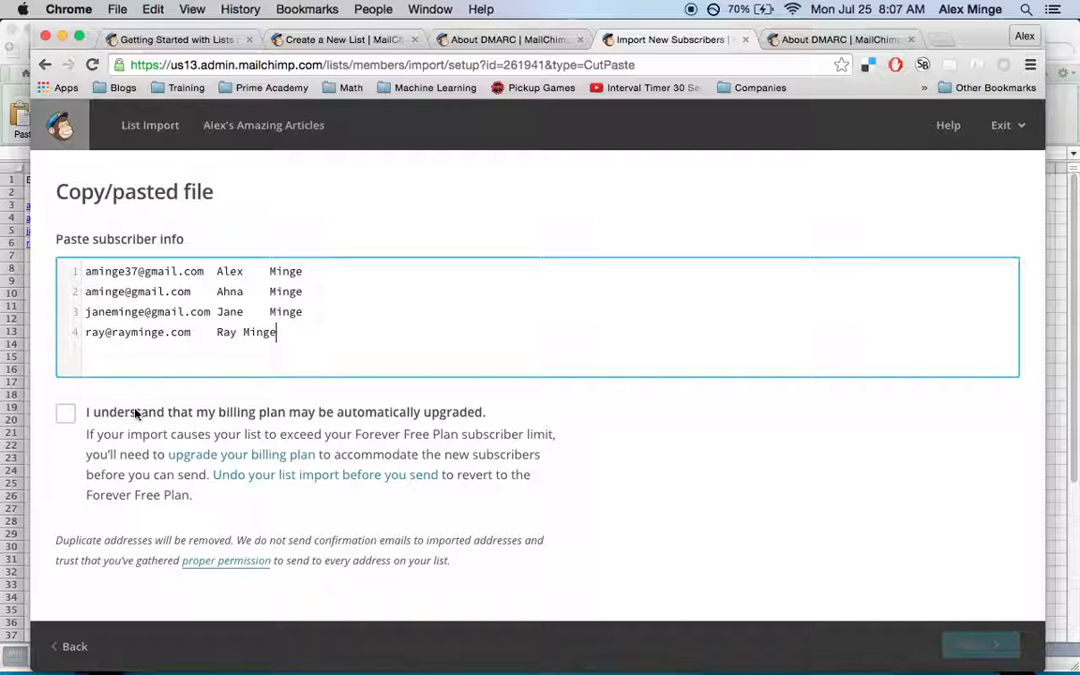
pyautogui.click(66, 415)
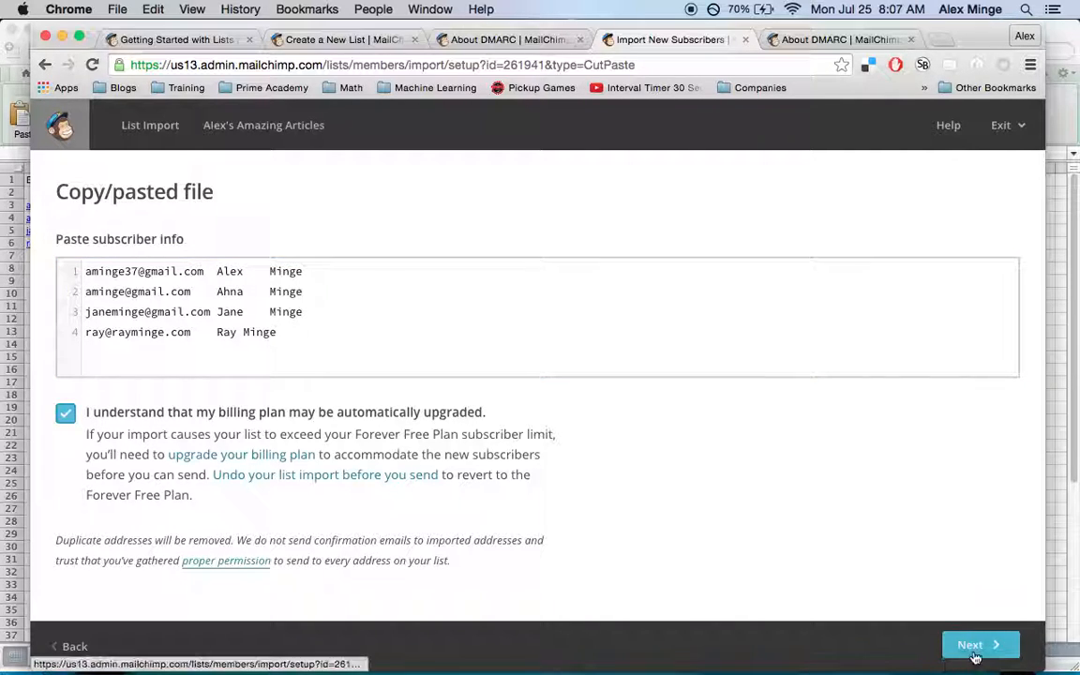
pyautogui.click(975, 657)
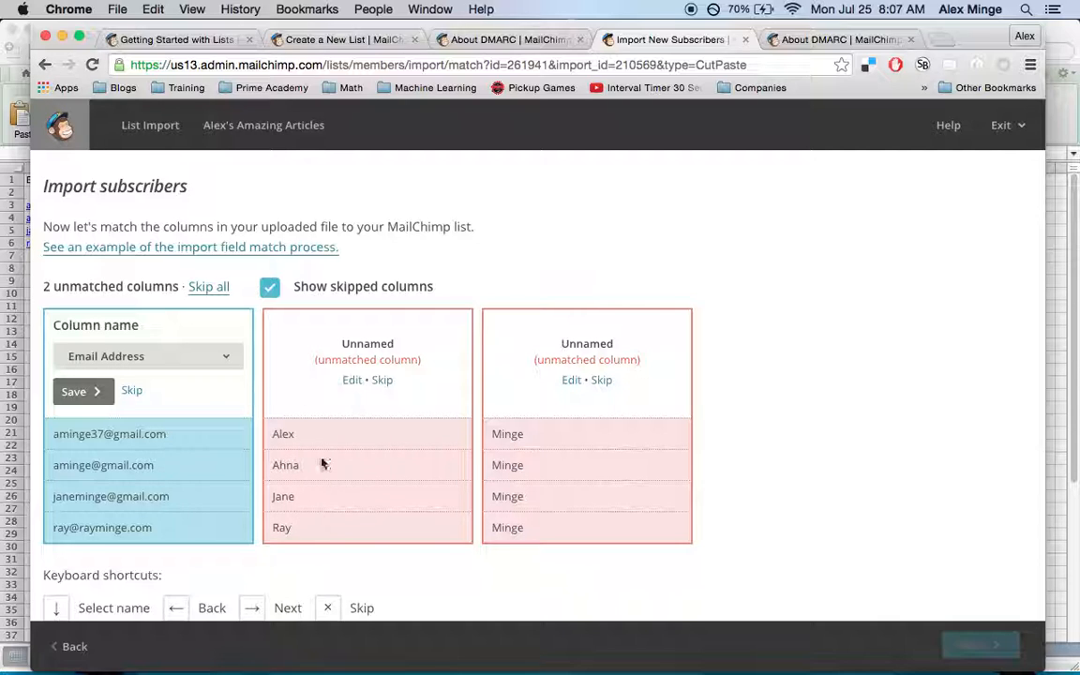
# Match column 1 to Email Address, column 2 to First Name, and column 3 to Last Name
pyautogui.click(351, 380)
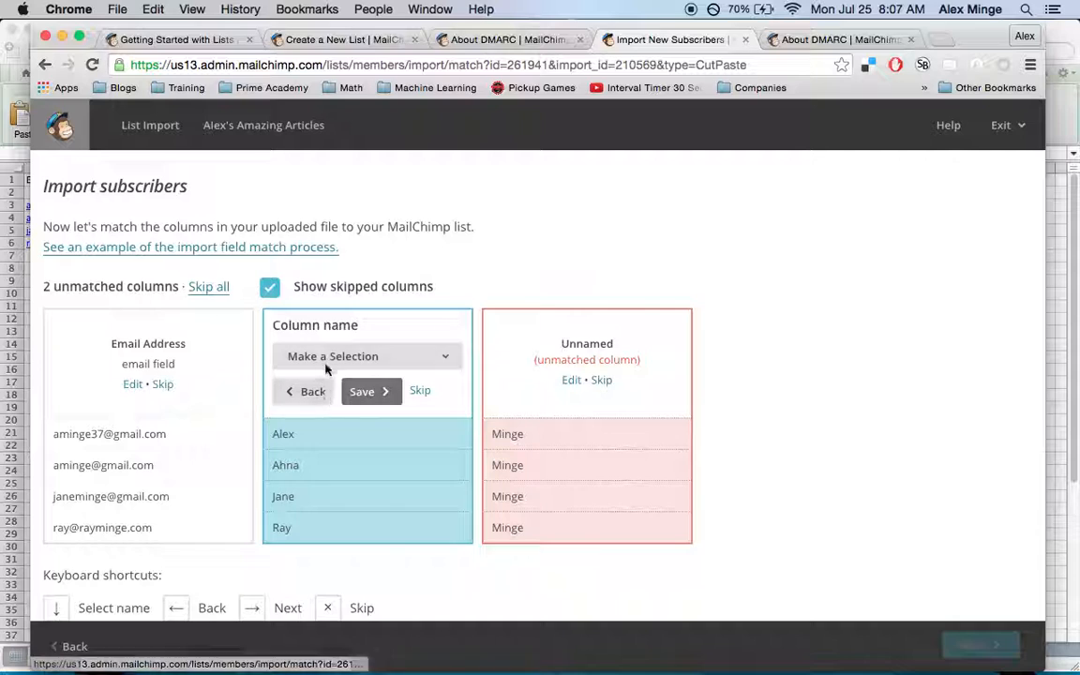
pyautogui.click(333, 360)
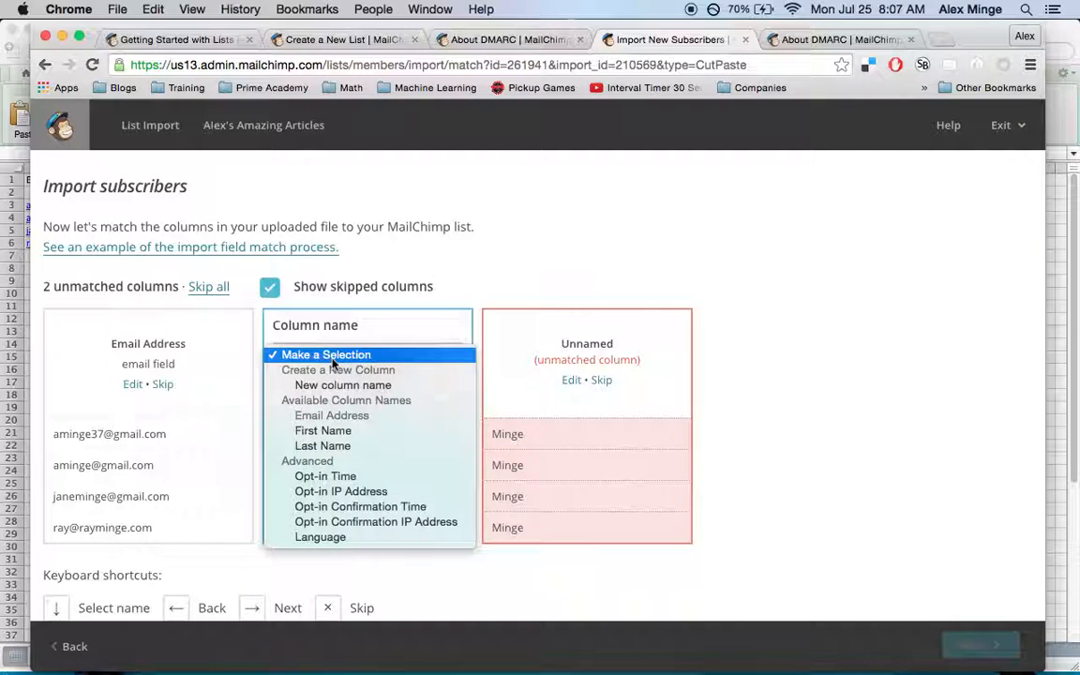
pyautogui.click(345, 431)
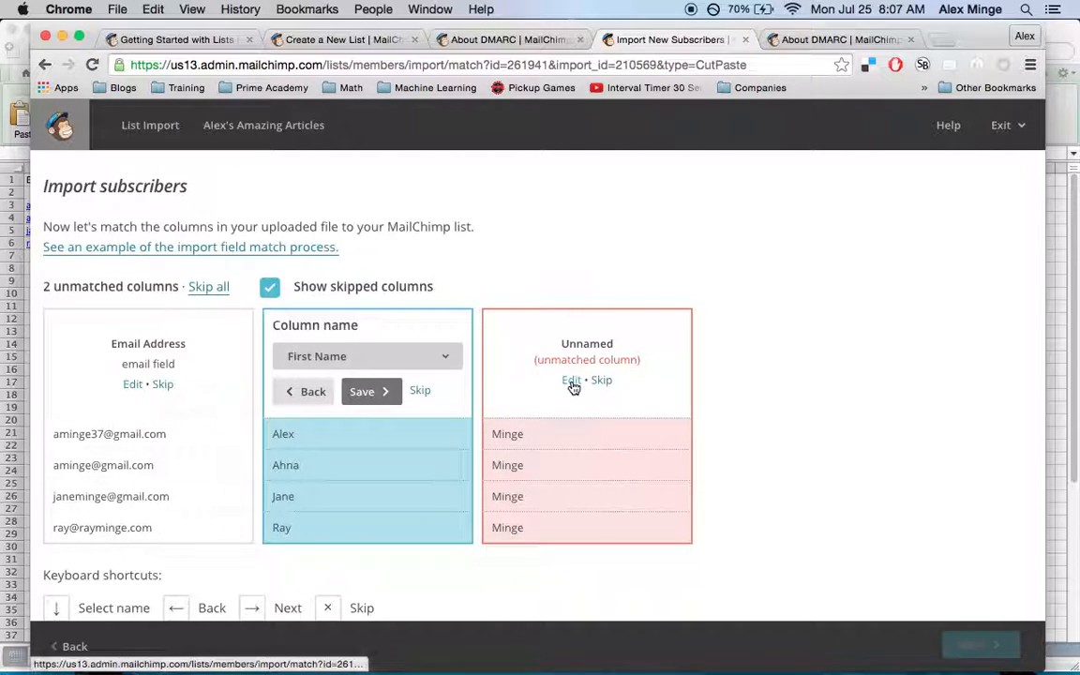
pyautogui.click(571, 380)
pyautogui.click(494, 361)
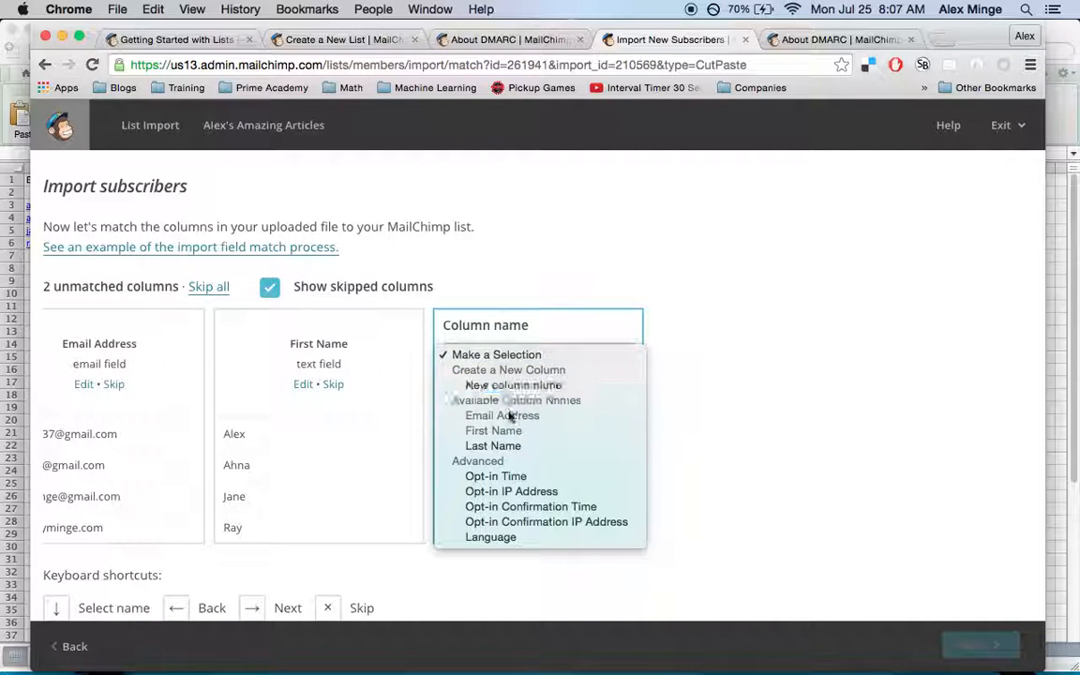
pyautogui.click(507, 446)
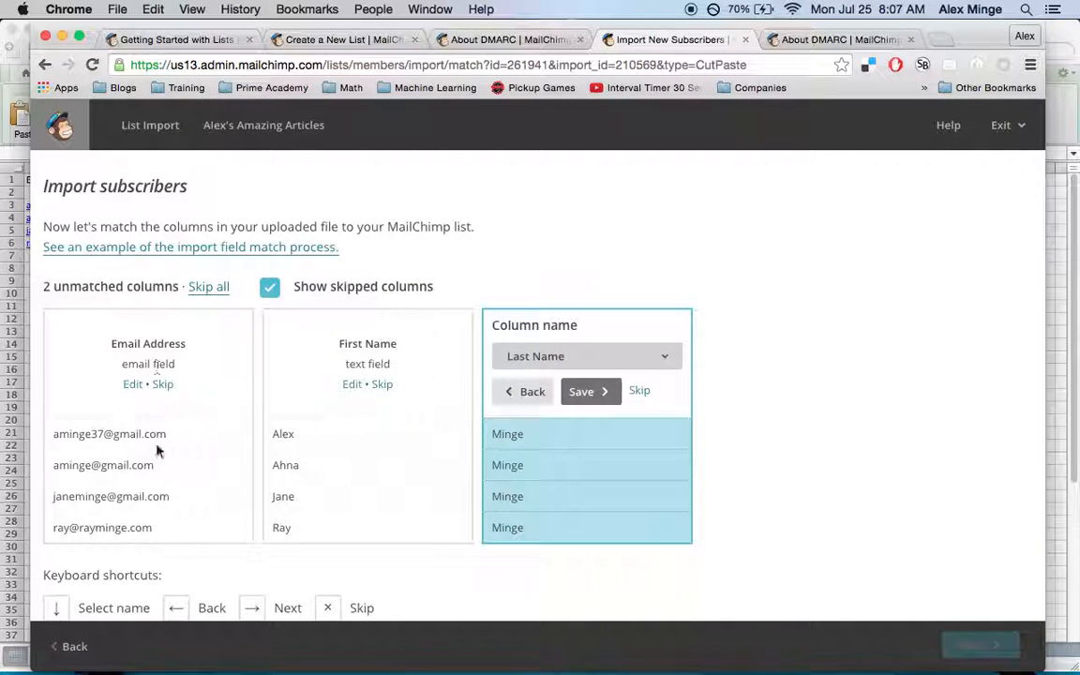
pyautogui.scroll(-2, 157, 451)
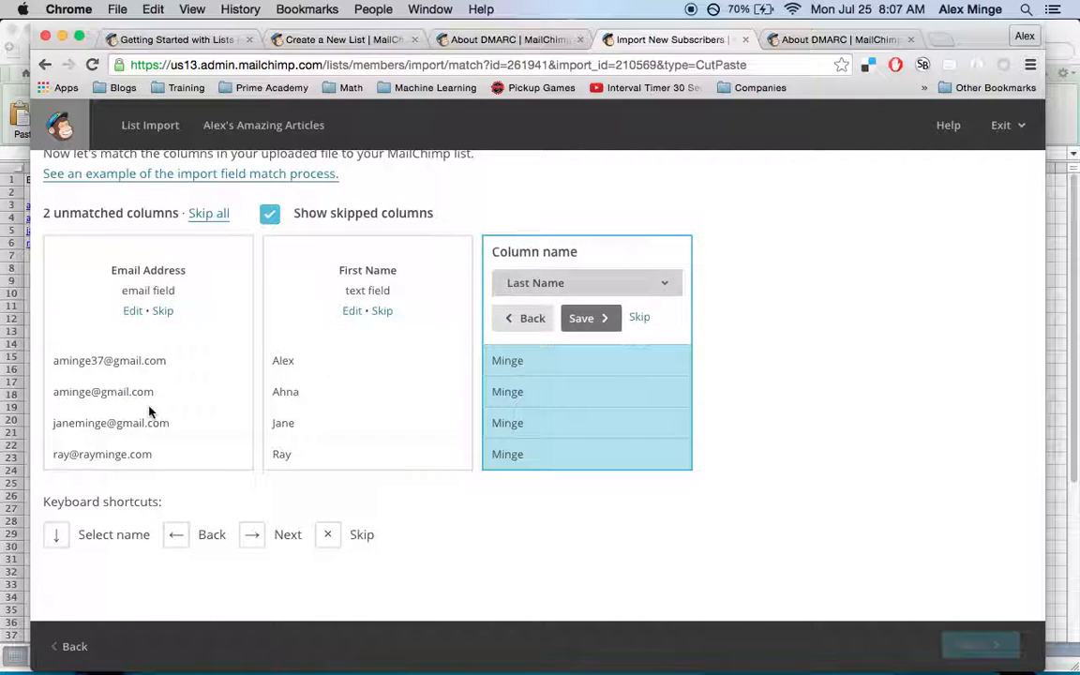
pyautogui.scroll(2, 150, 411)
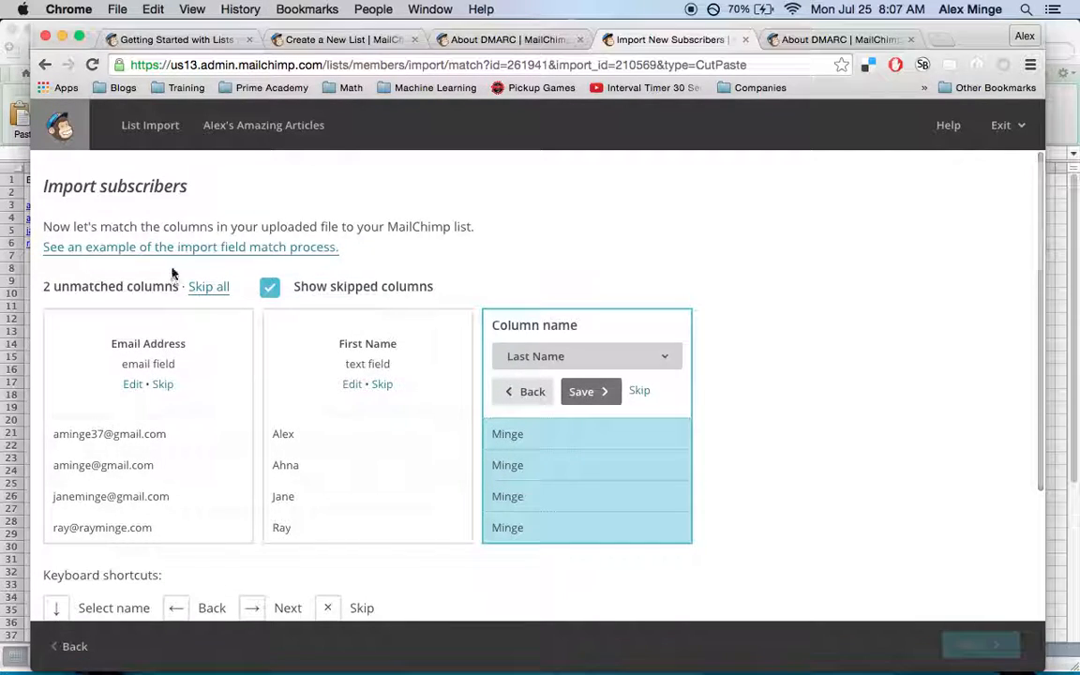
pyautogui.scroll(-1, 221, 401)
pyautogui.scroll(-1, 221, 401)
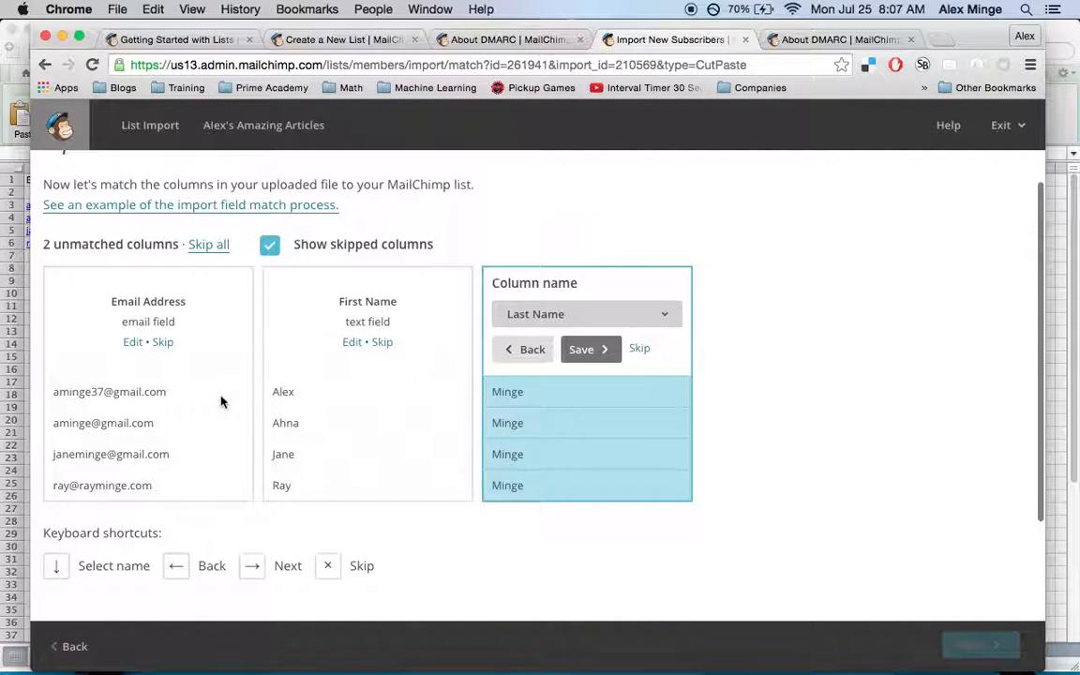
pyautogui.click(592, 360)
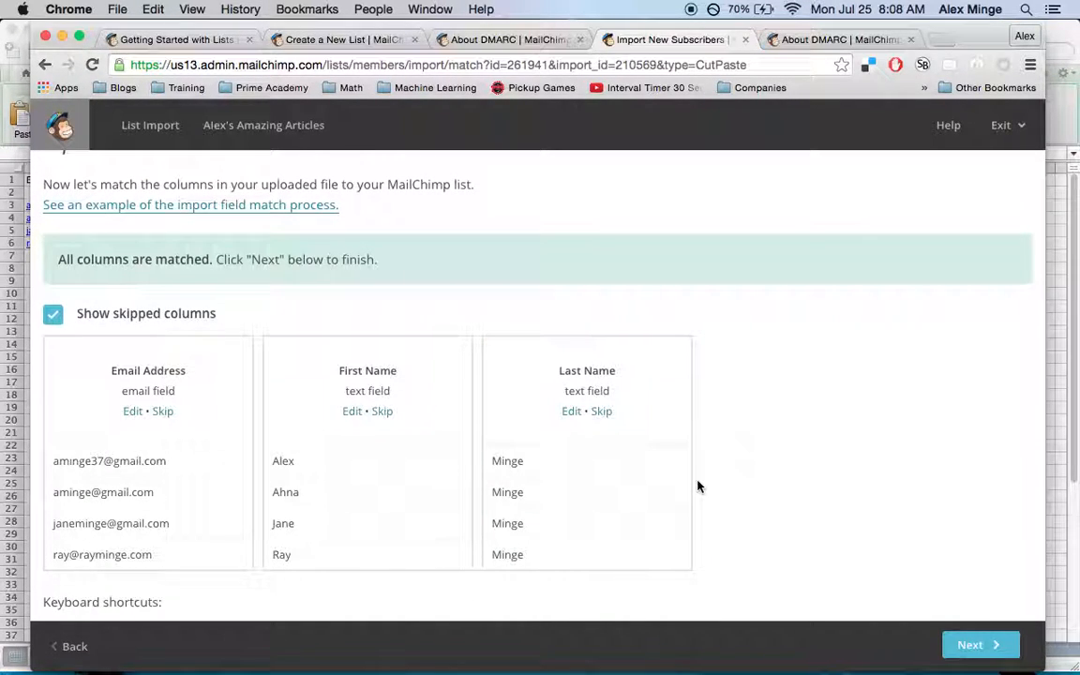
pyautogui.scroll(-2, 697, 486)
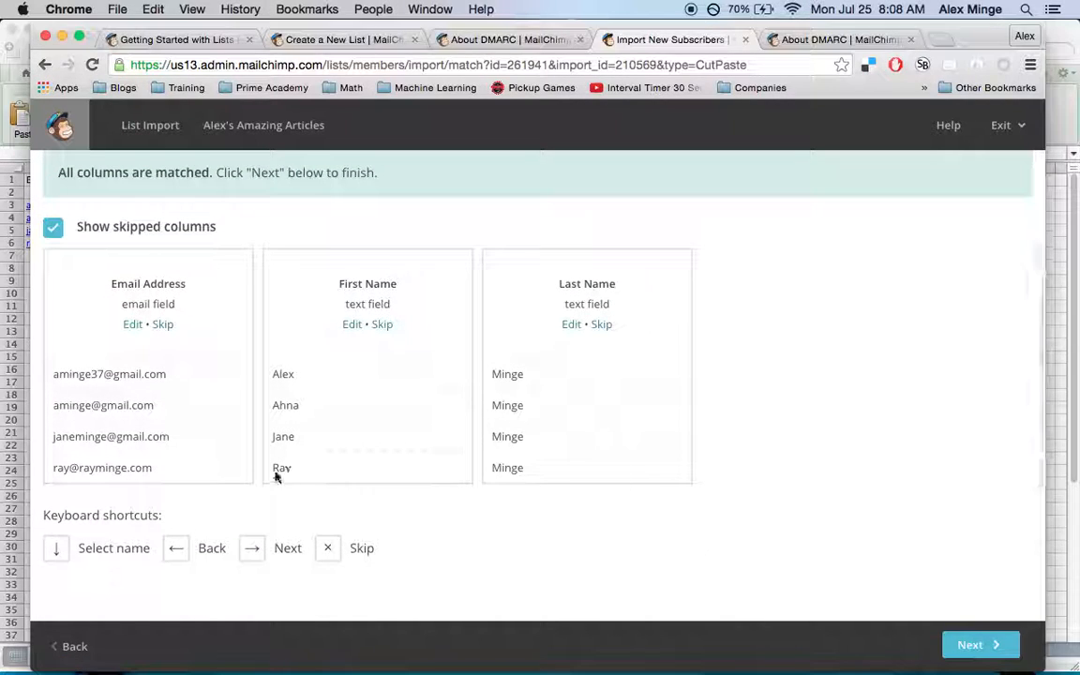
# Review the import summary with status Subscribed and import the four subscribers into Alex's Amazing Articles
pyautogui.click(975, 646)
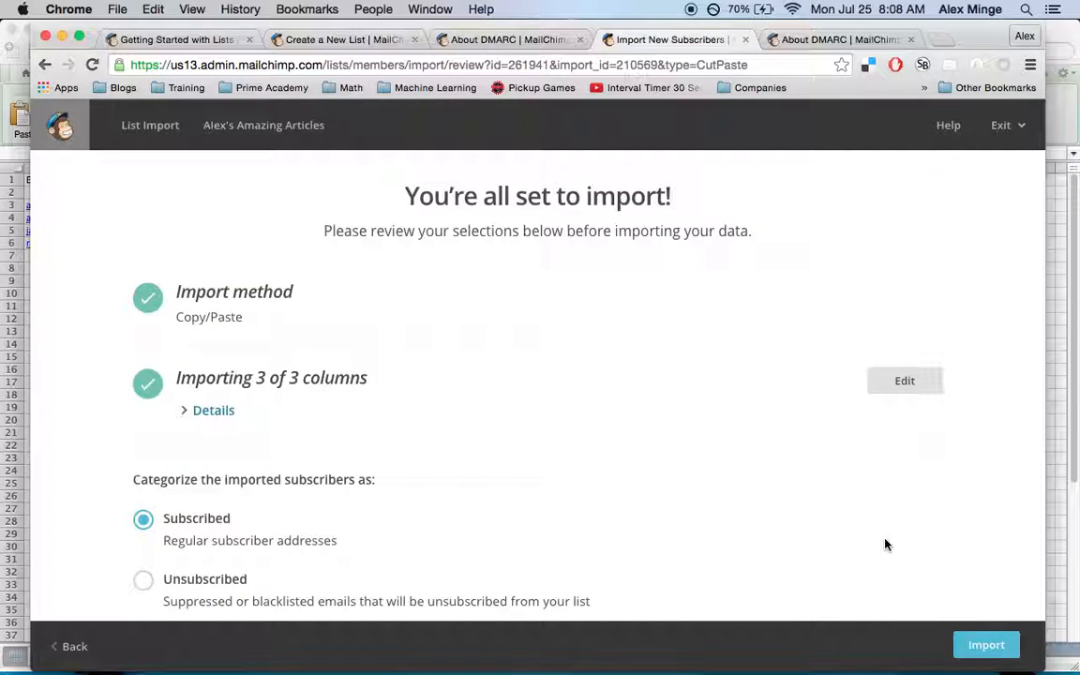
pyautogui.scroll(-2, 886, 543)
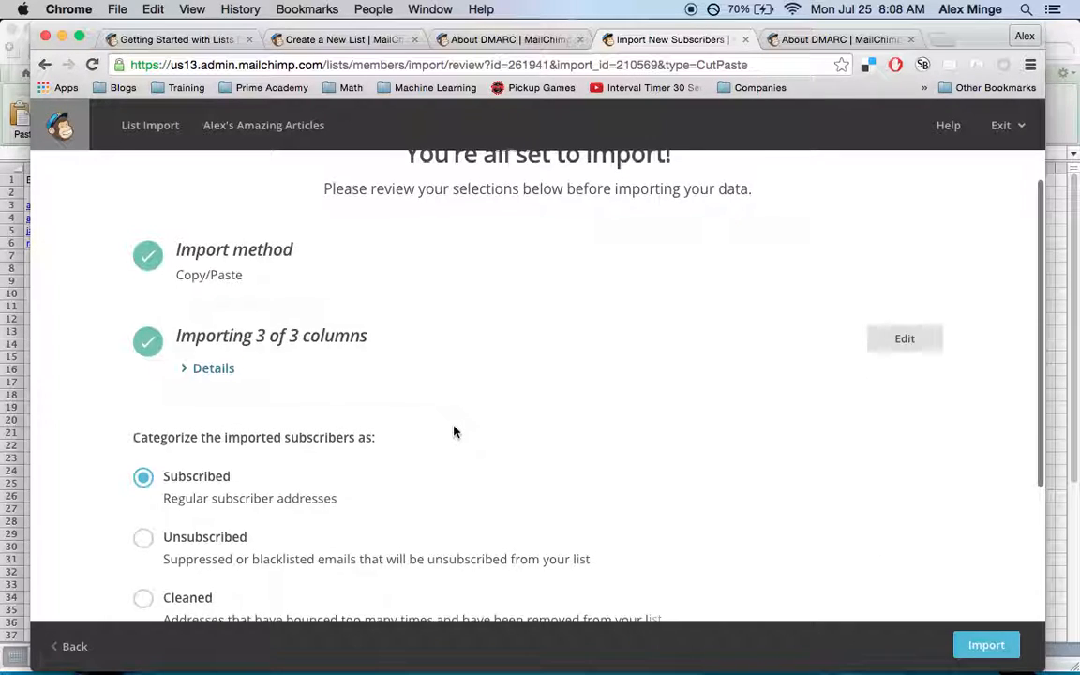
pyautogui.scroll(2, 453, 432)
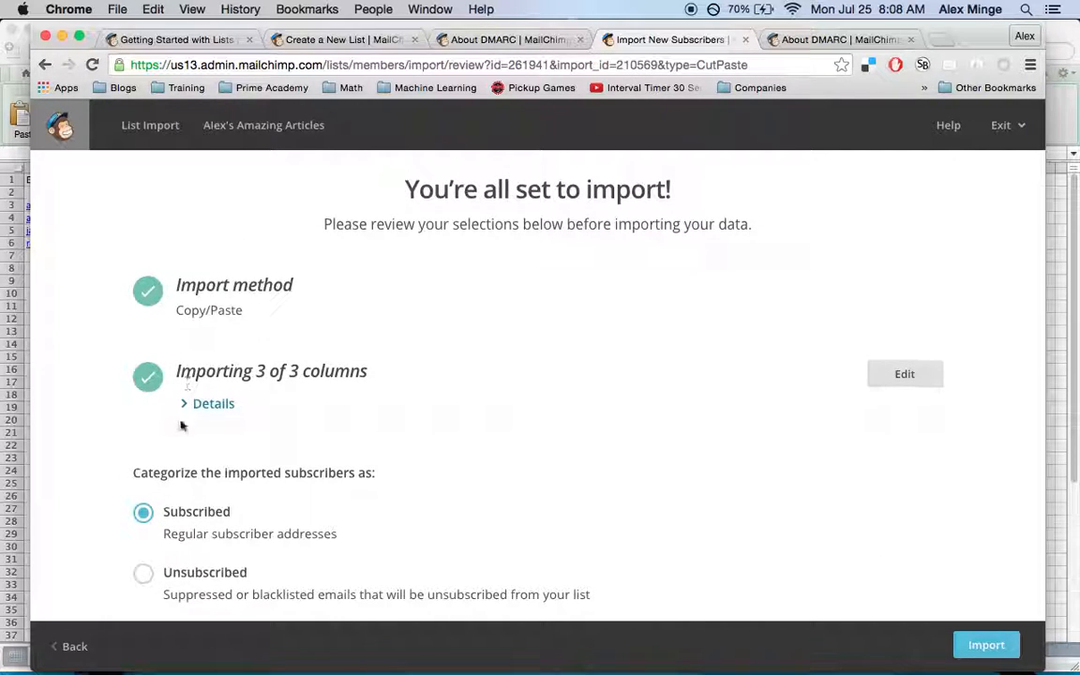
pyautogui.scroll(-3, 187, 459)
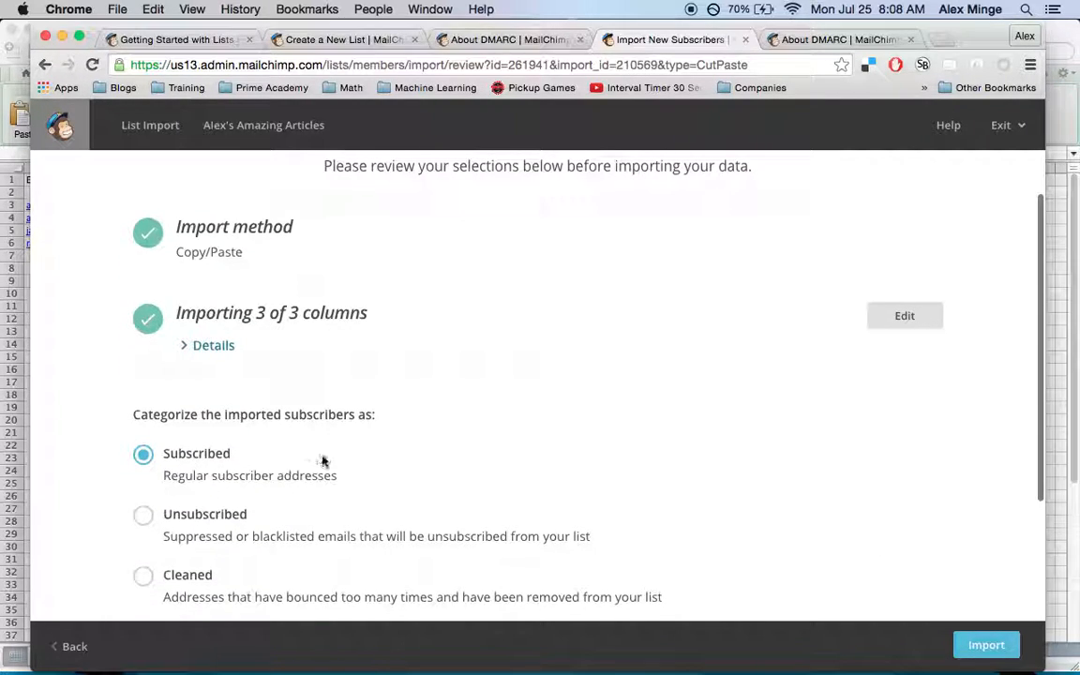
pyautogui.scroll(-5, 325, 465)
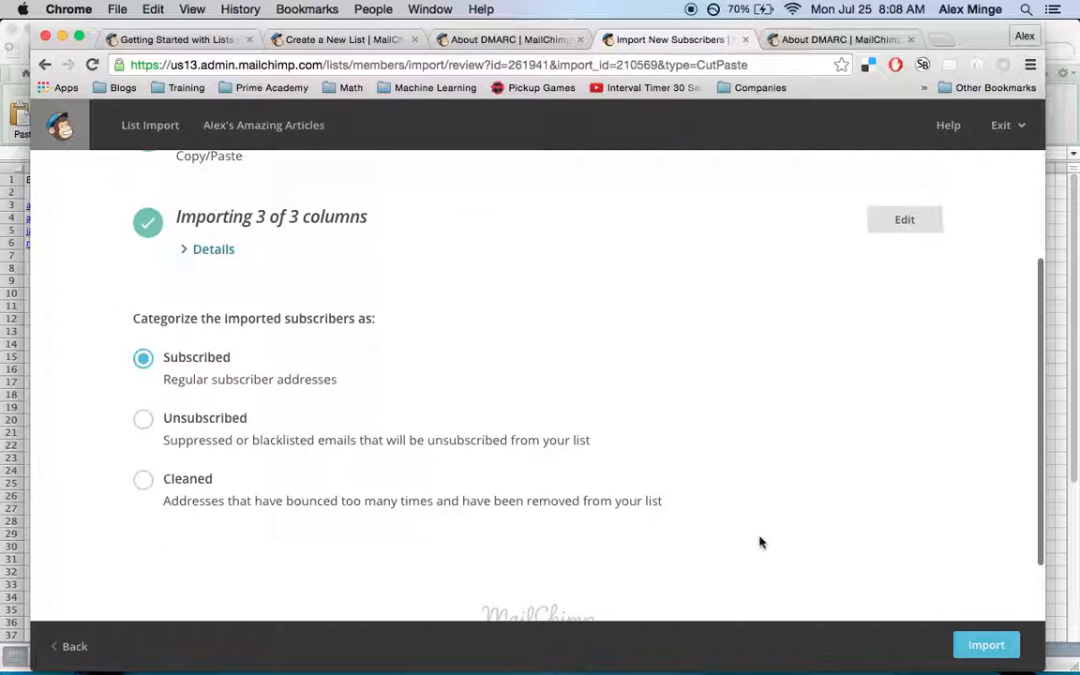
pyautogui.click(995, 645)
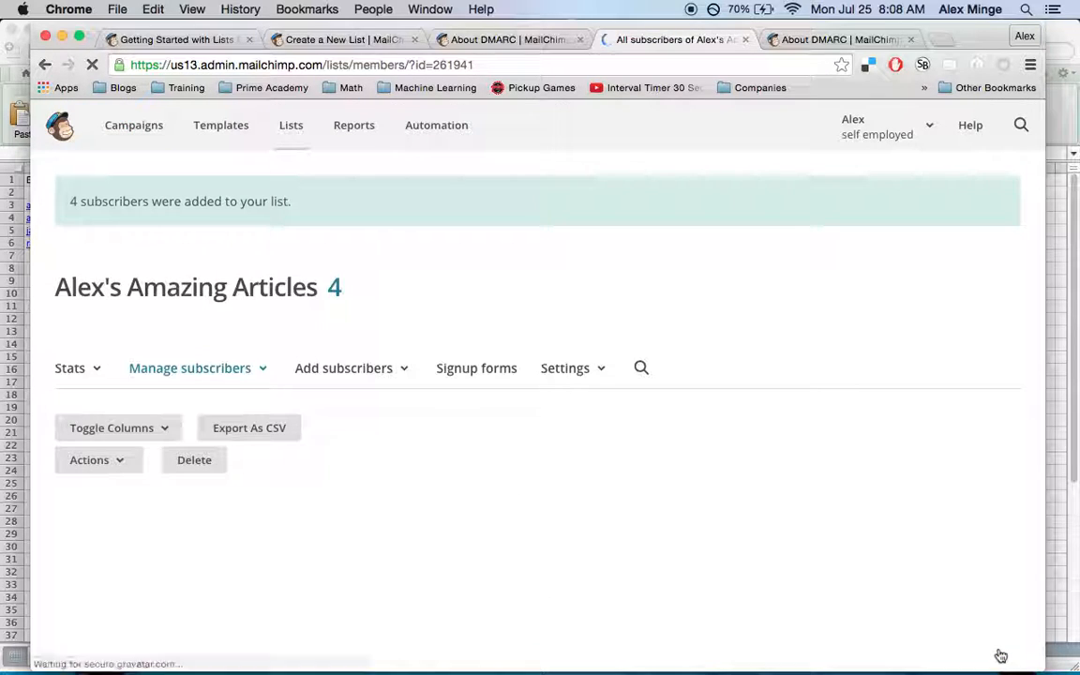
pyautogui.scroll(-3, 373, 429)
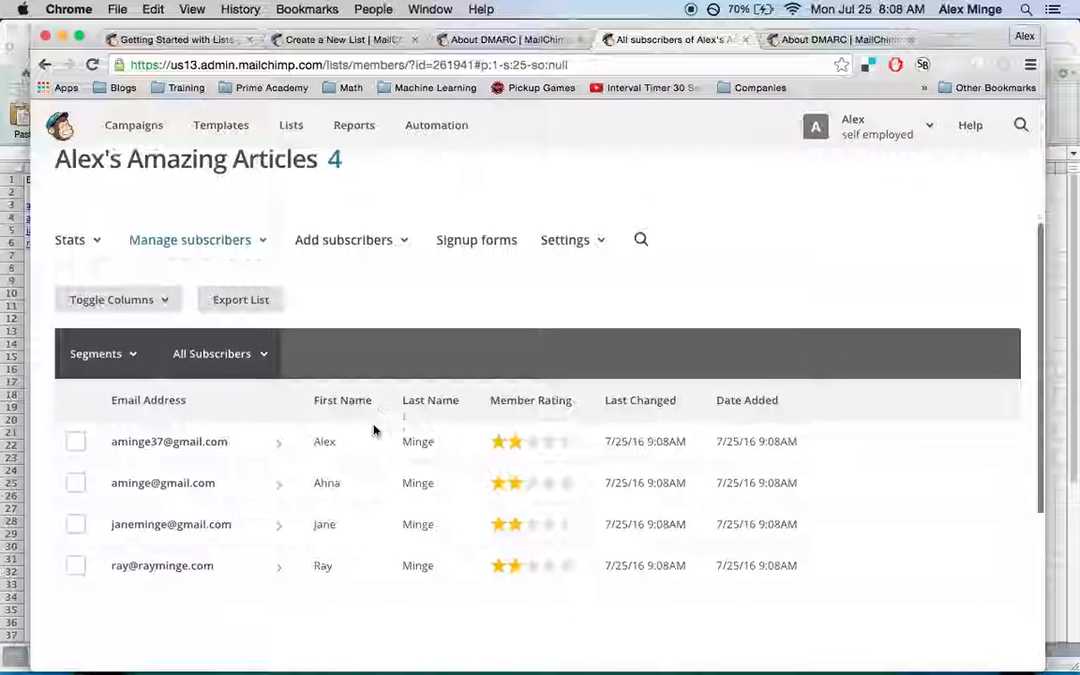